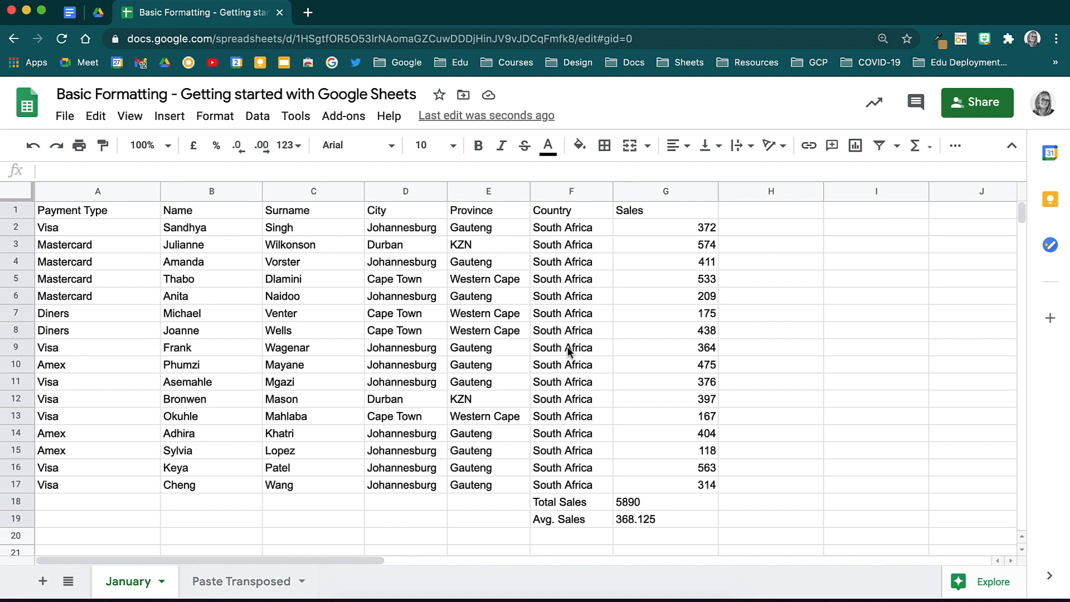
Delete the empty columns H to Z beside the sales data.
left_click(781, 192)
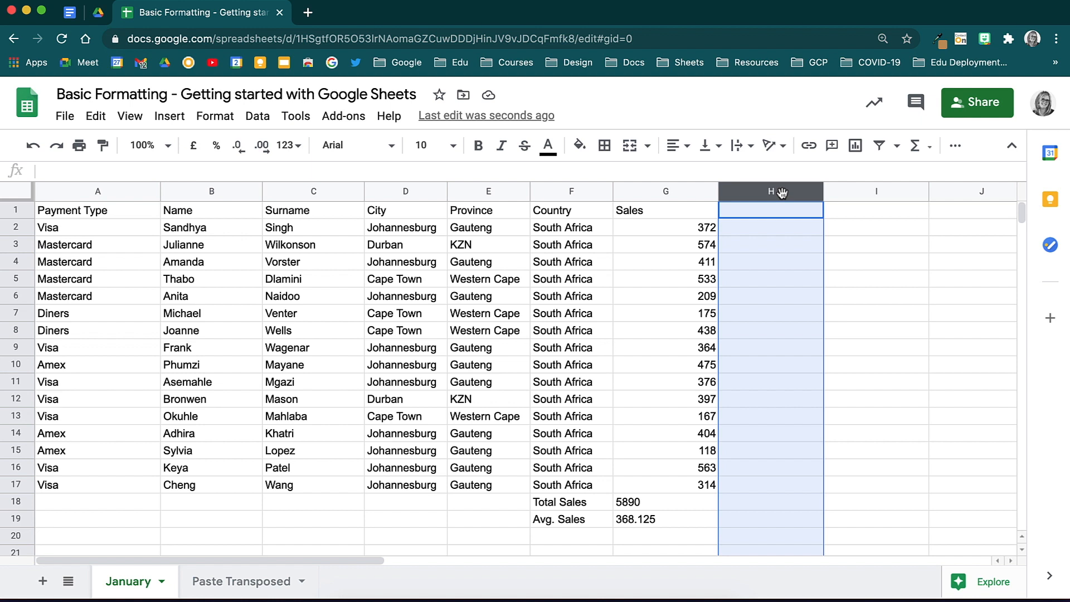
key("super")
key("ctrl")
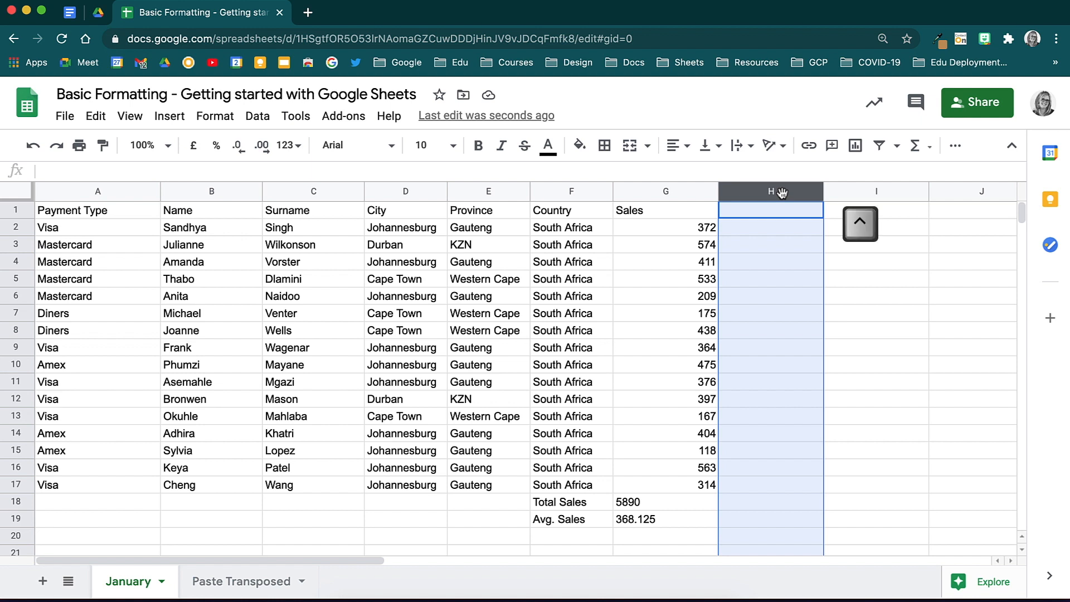
key("shift")
key("ctrl+shift+Right")
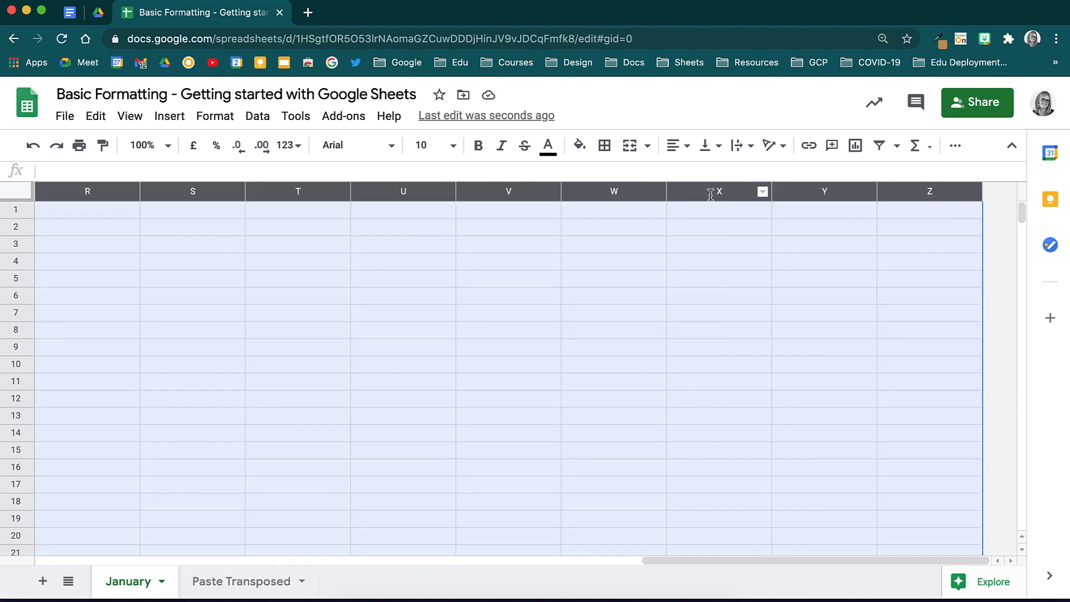
right_click(613, 196)
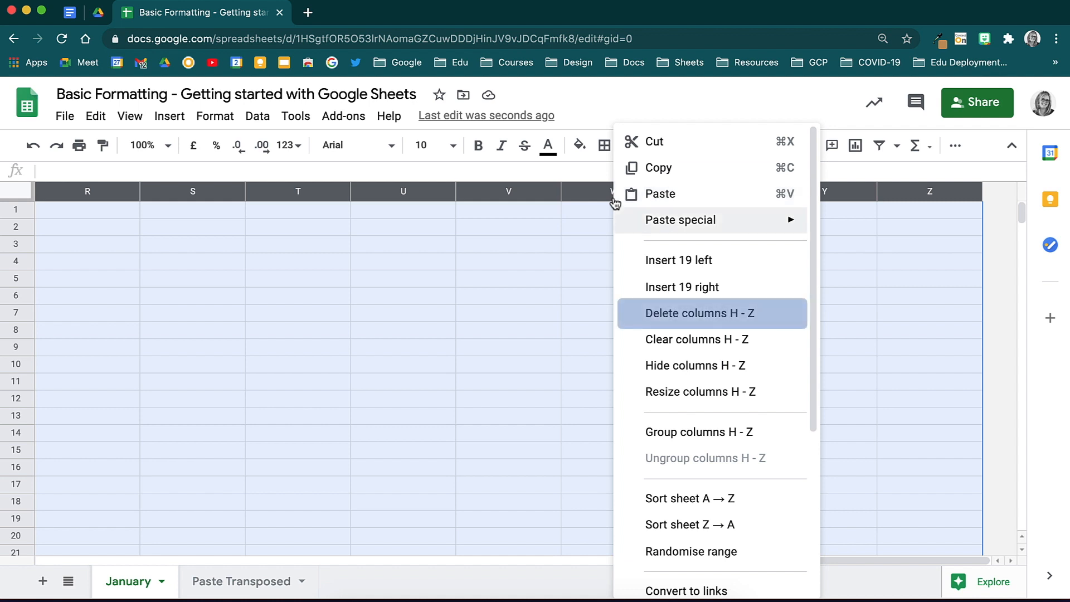
left_click(760, 312)
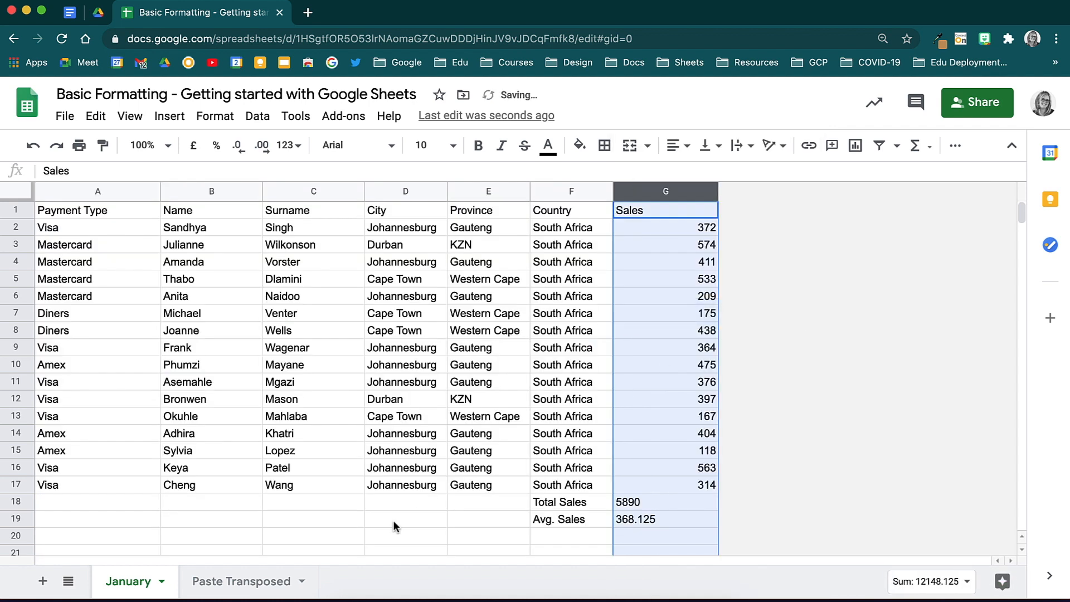
Delete the empty rows 20 to 1019 below the Avg. Sales row.
scroll(394, 524, "down", 2)
left_click(17, 467)
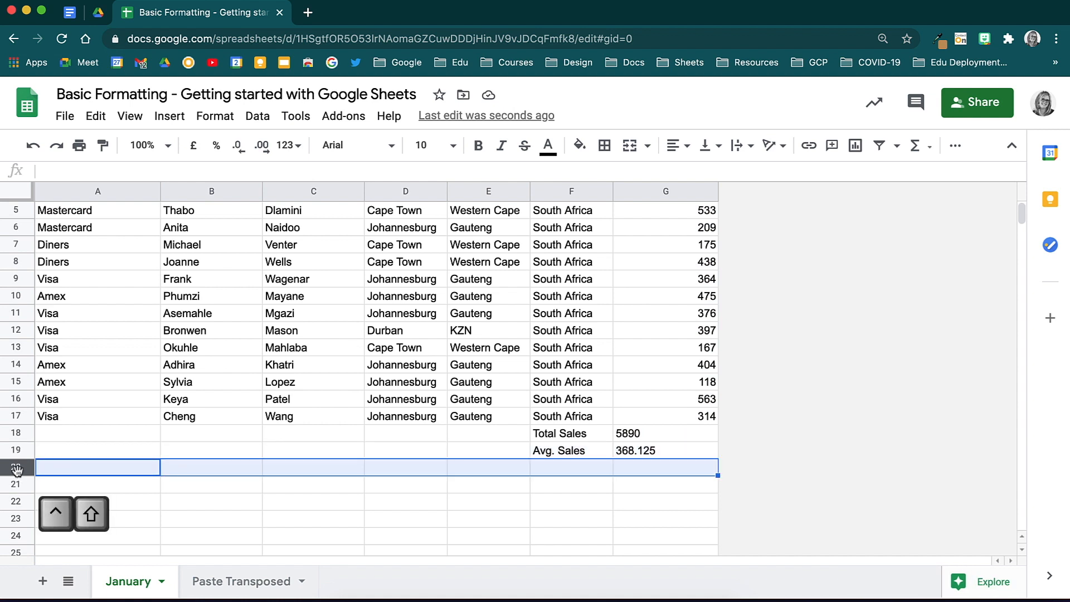
key("ctrl+shift+Down")
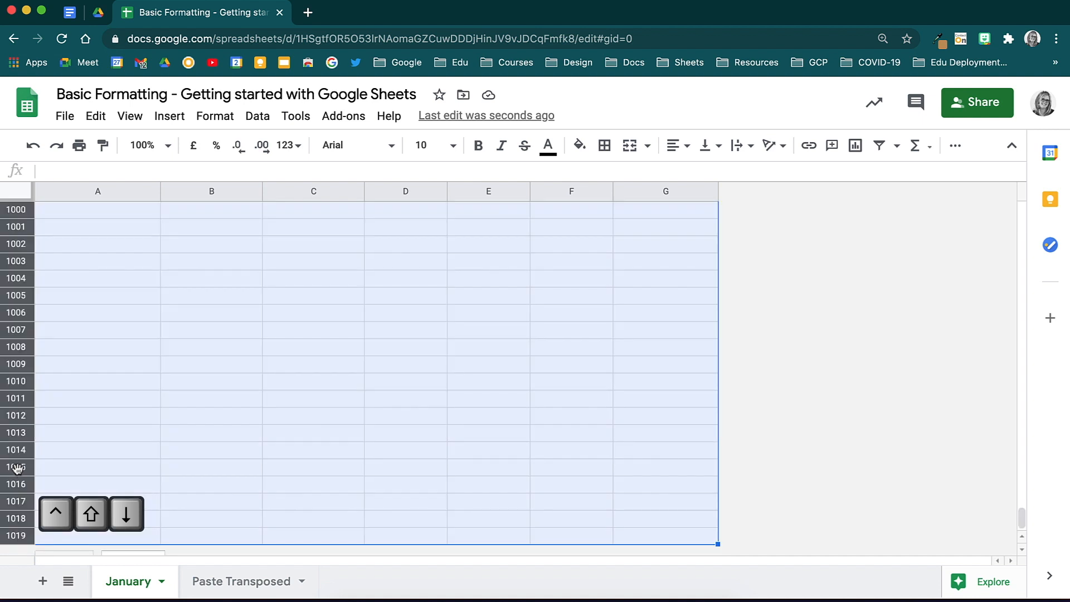
right_click(18, 456)
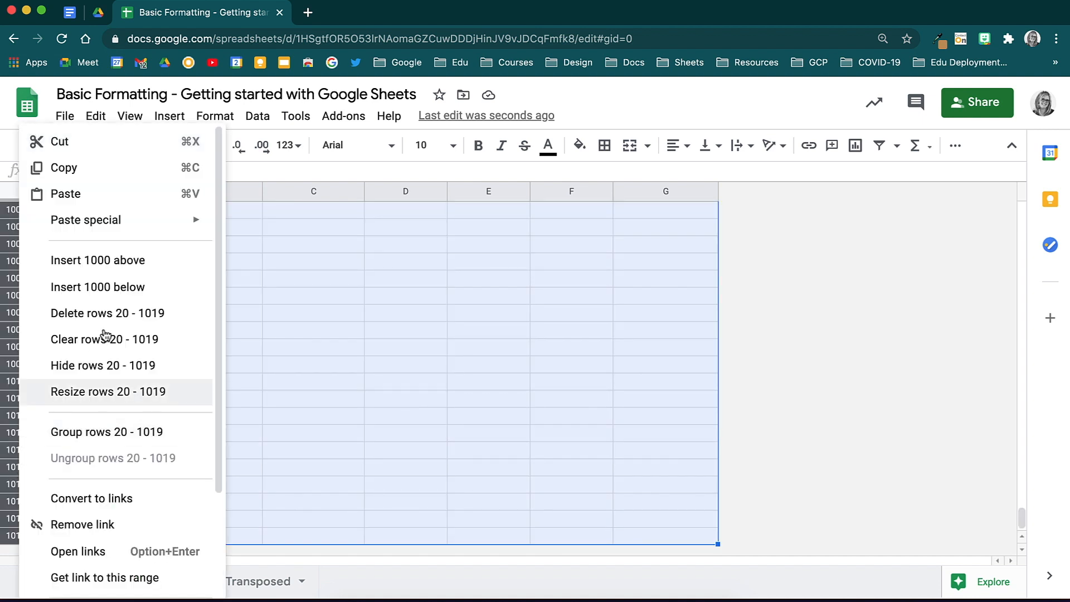
left_click(117, 313)
left_click(657, 348)
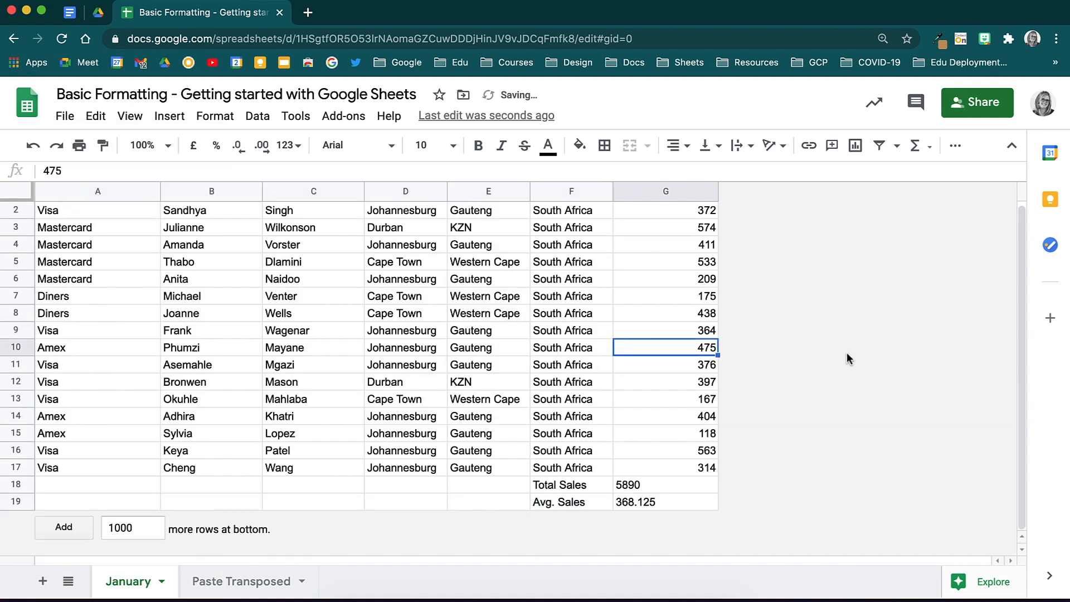
Apply alternating colours to the range A1:G19 with both header and footer styling enabled.
left_click(76, 212)
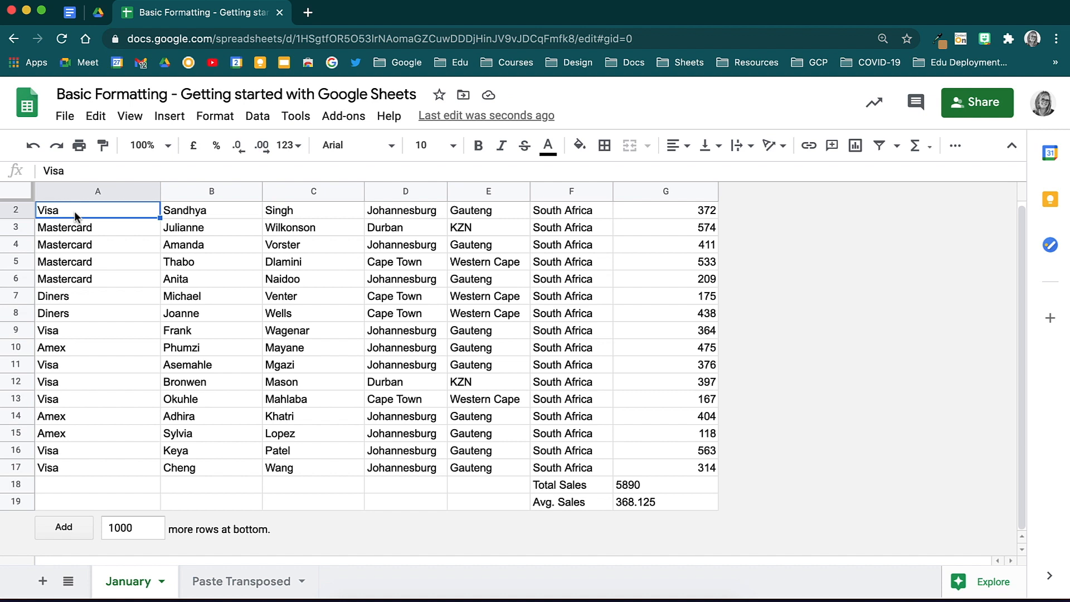
left_click(216, 117)
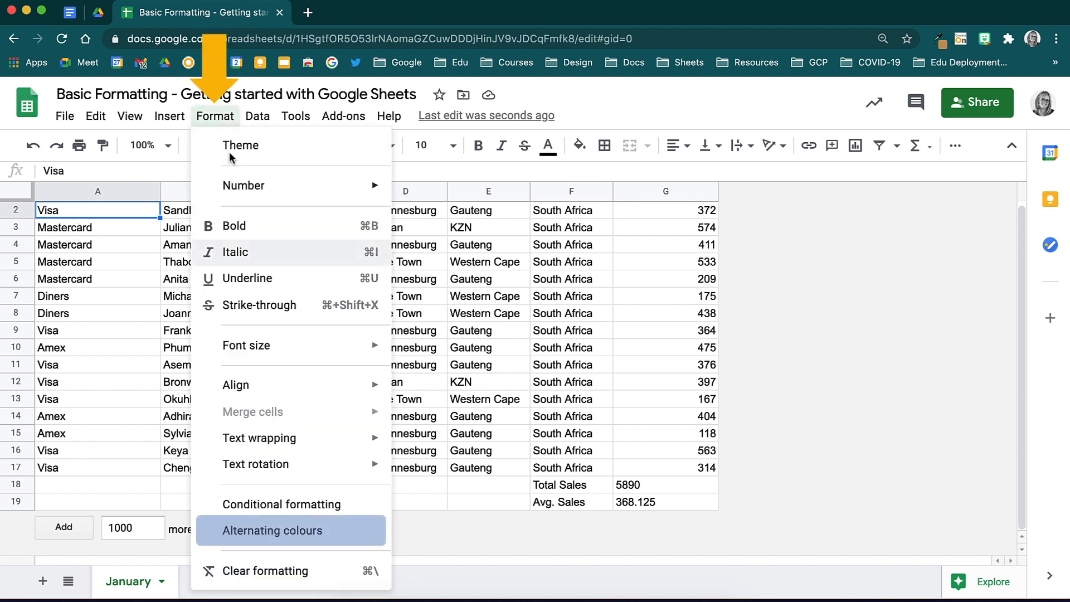
left_click(368, 536)
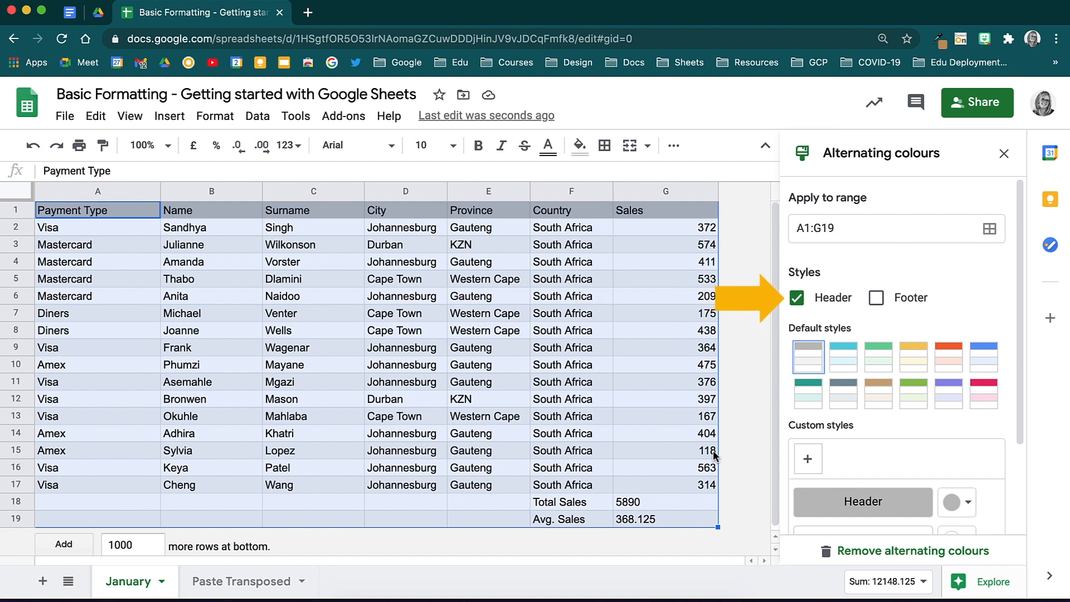
left_click(876, 299)
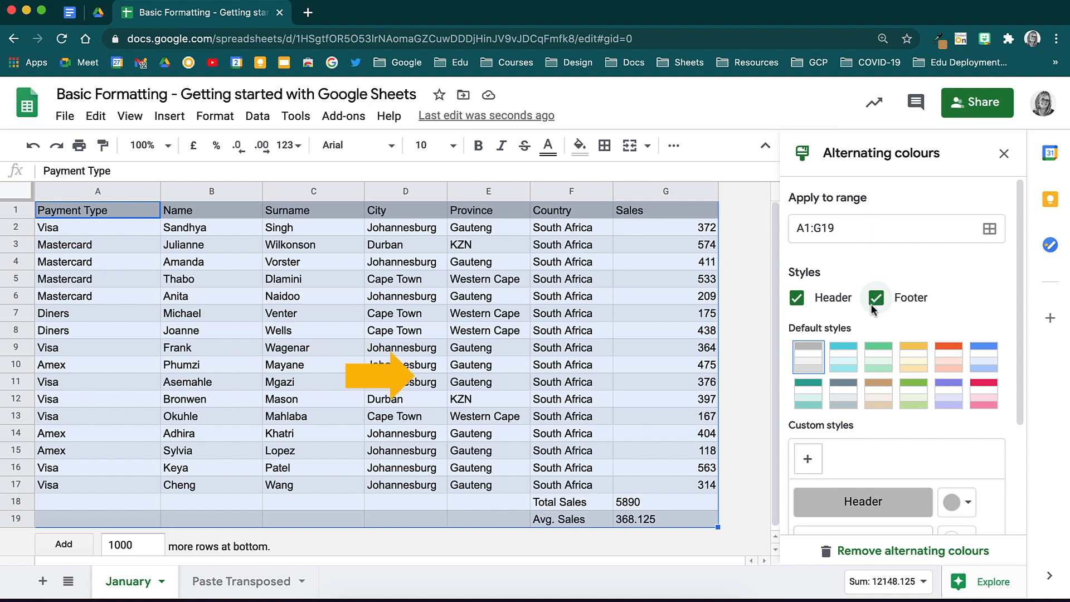
Try the other default alternating colour styles on the table and settle on the dark teal one.
left_click(851, 357)
left_click(879, 358)
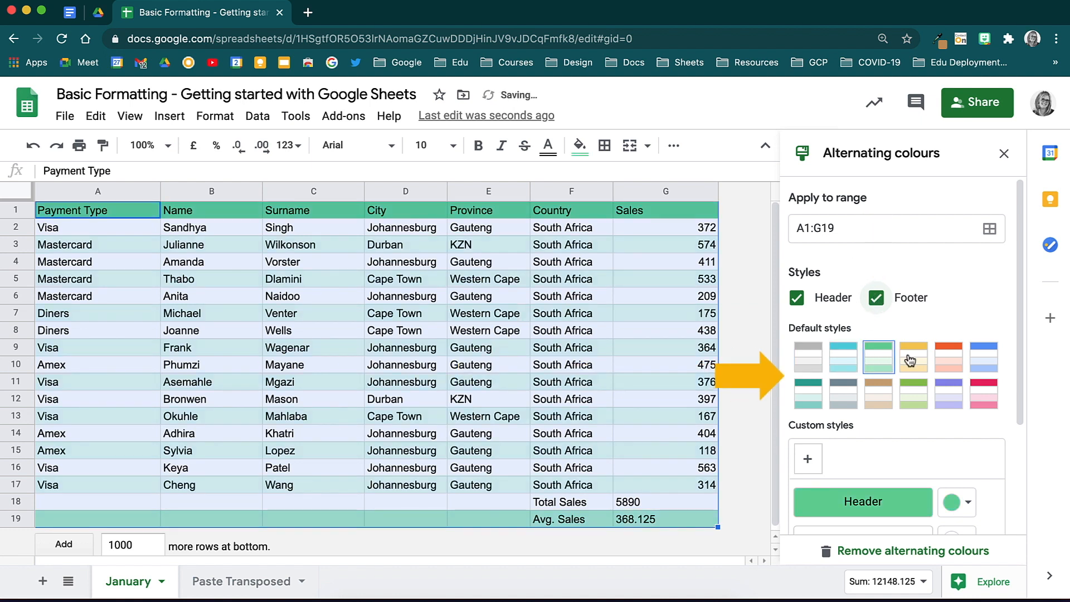
left_click(910, 359)
left_click(947, 360)
left_click(990, 363)
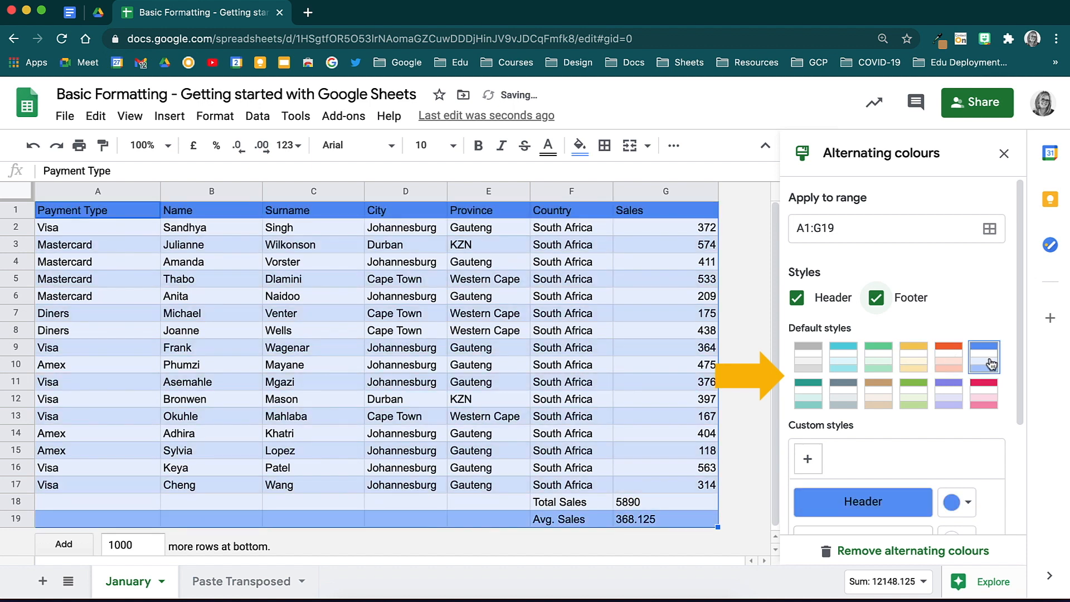
left_click(987, 400)
left_click(955, 399)
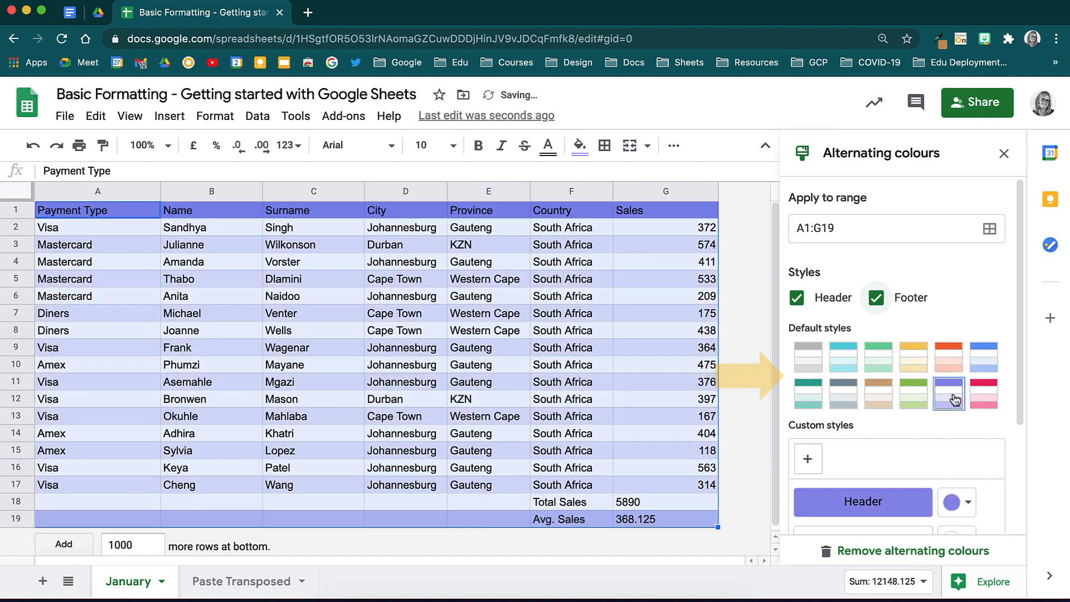
left_click(909, 398)
left_click(879, 397)
left_click(843, 397)
left_click(809, 397)
Examine the custom colour choices available for the header and the alternating row colours.
scroll(808, 396, "down", 4)
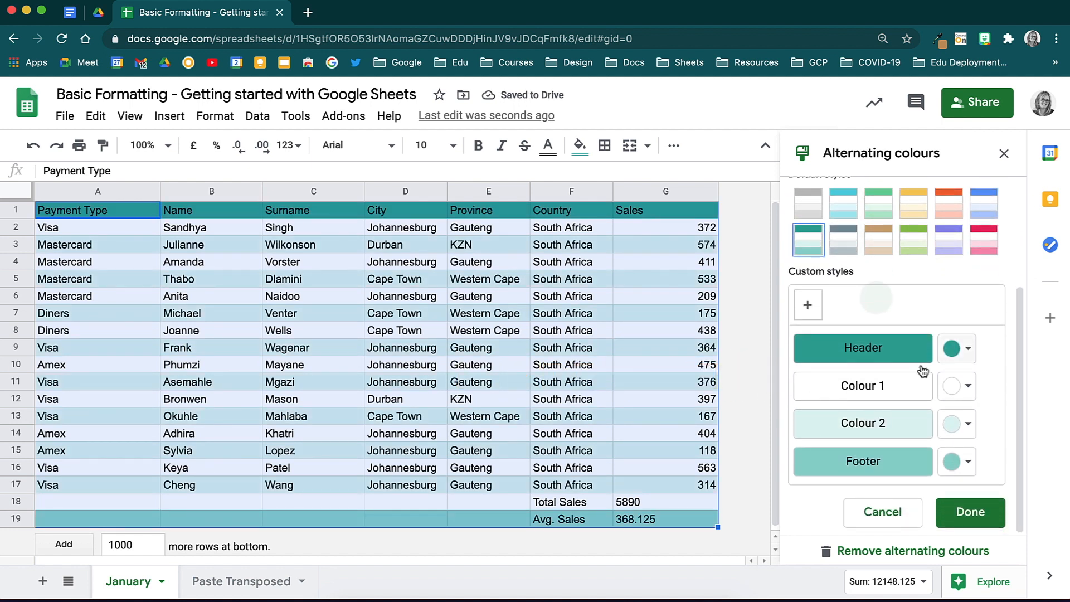
left_click(962, 352)
left_click(964, 360)
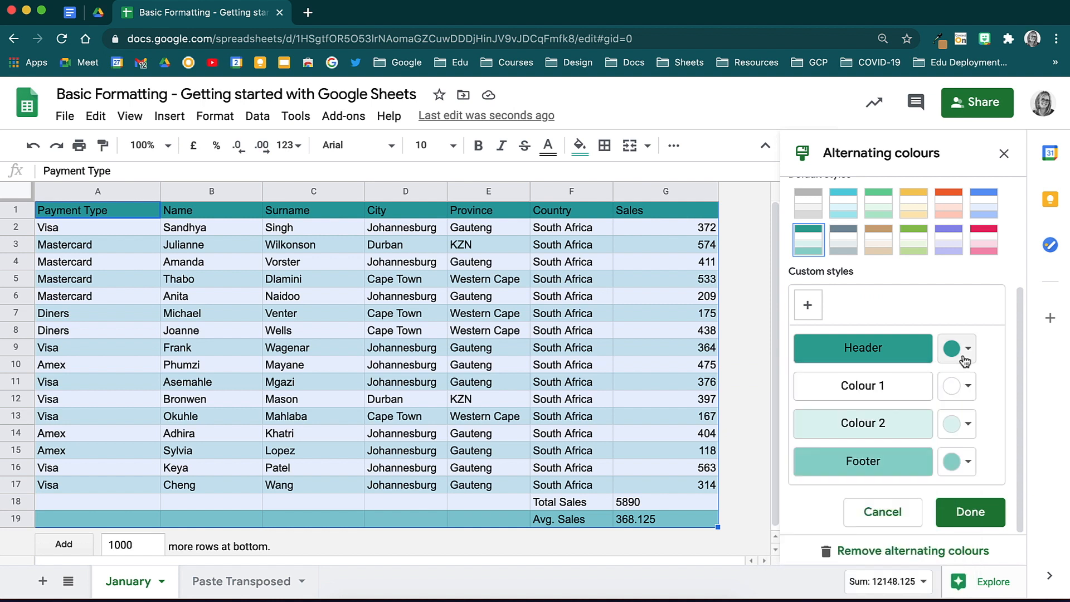
left_click(974, 393)
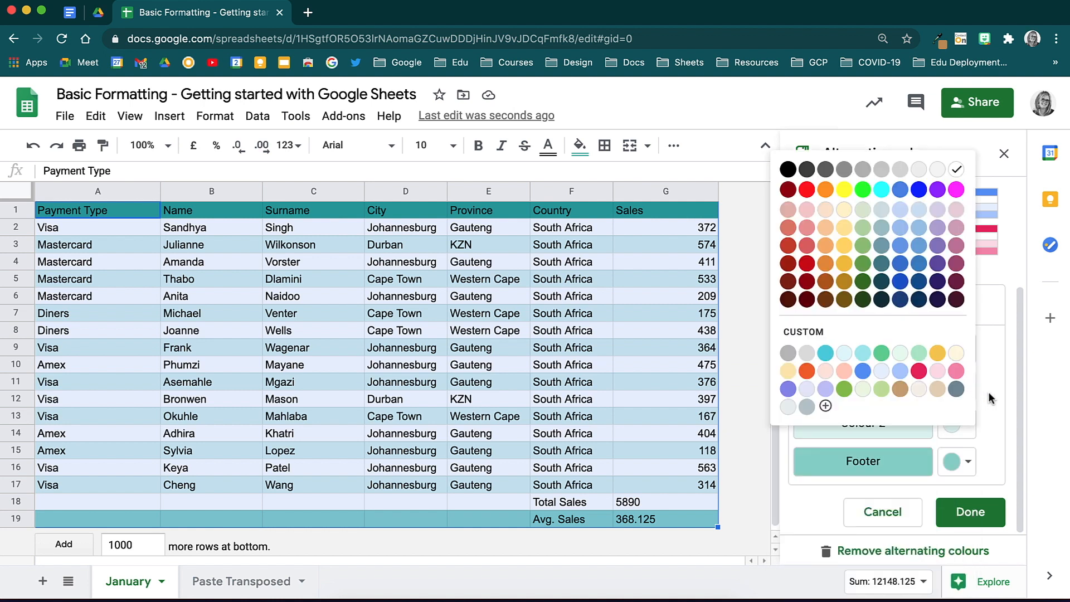
left_click(987, 397)
left_click(973, 429)
left_click(992, 428)
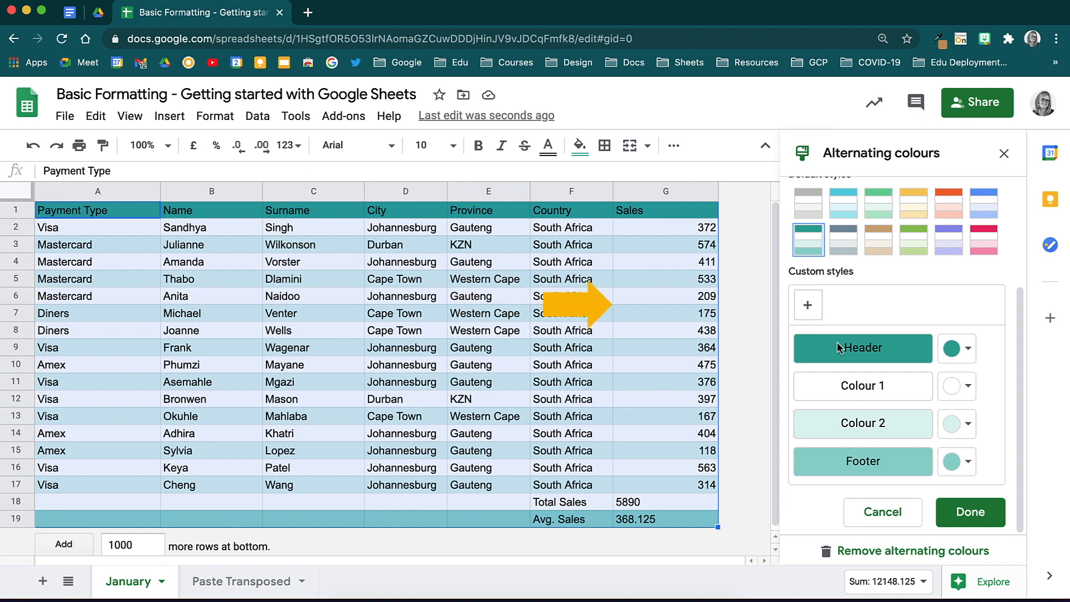
Save the teal colour scheme as a custom style and finish the alternating colours setup.
left_click(809, 307)
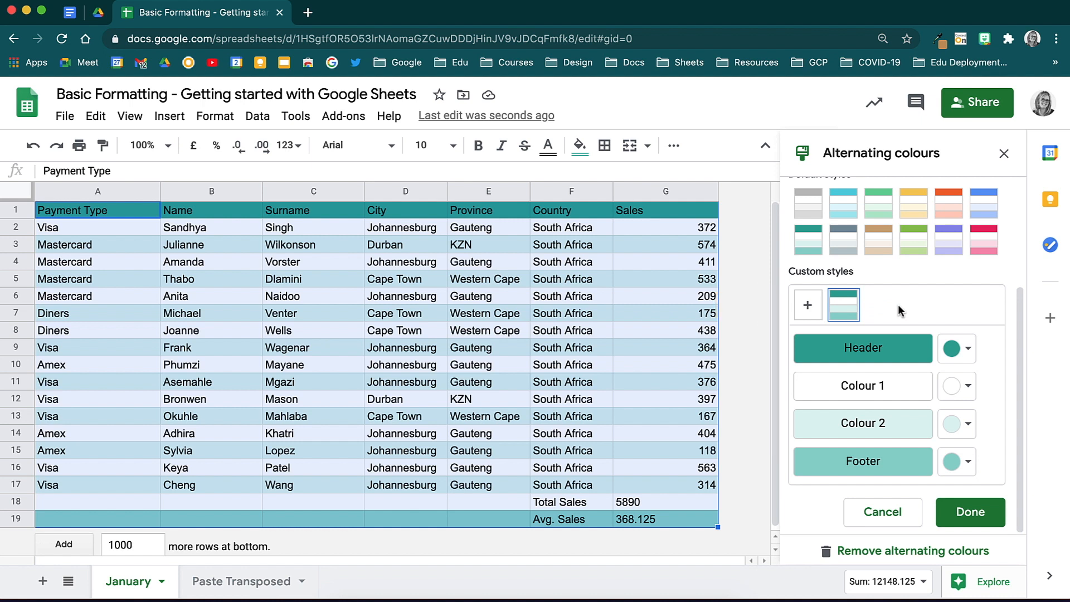
left_click(981, 514)
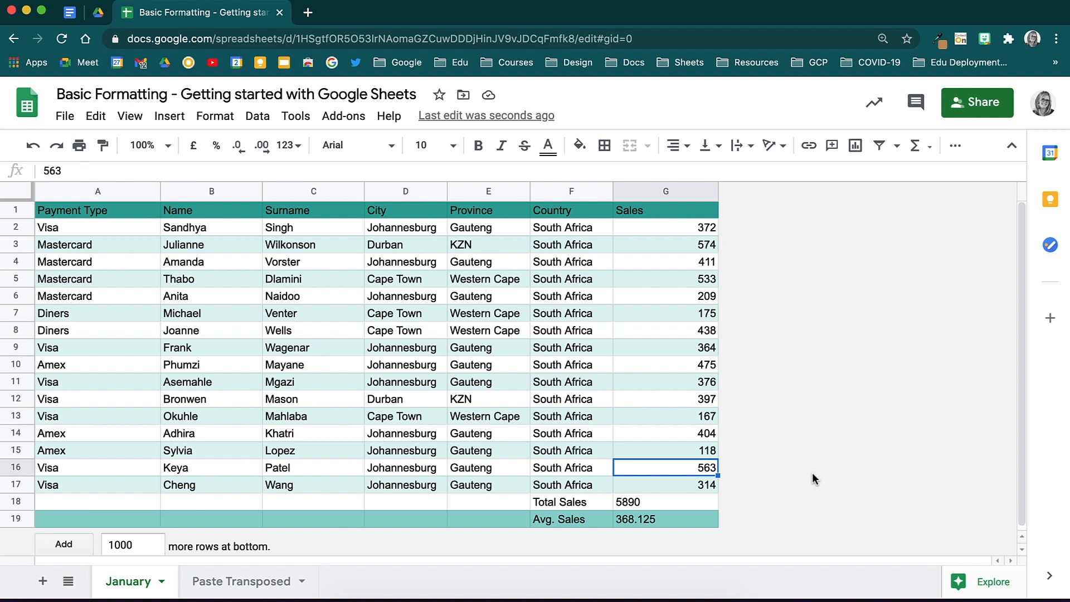
Set the font of the entire January sheet to Roboto.
left_click(16, 192)
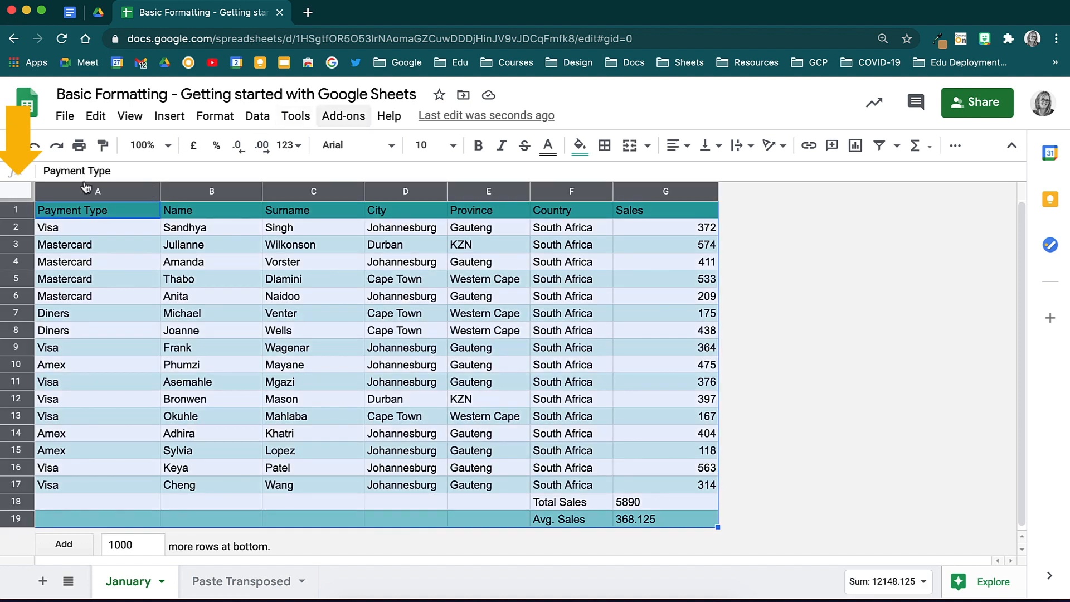
left_click(393, 147)
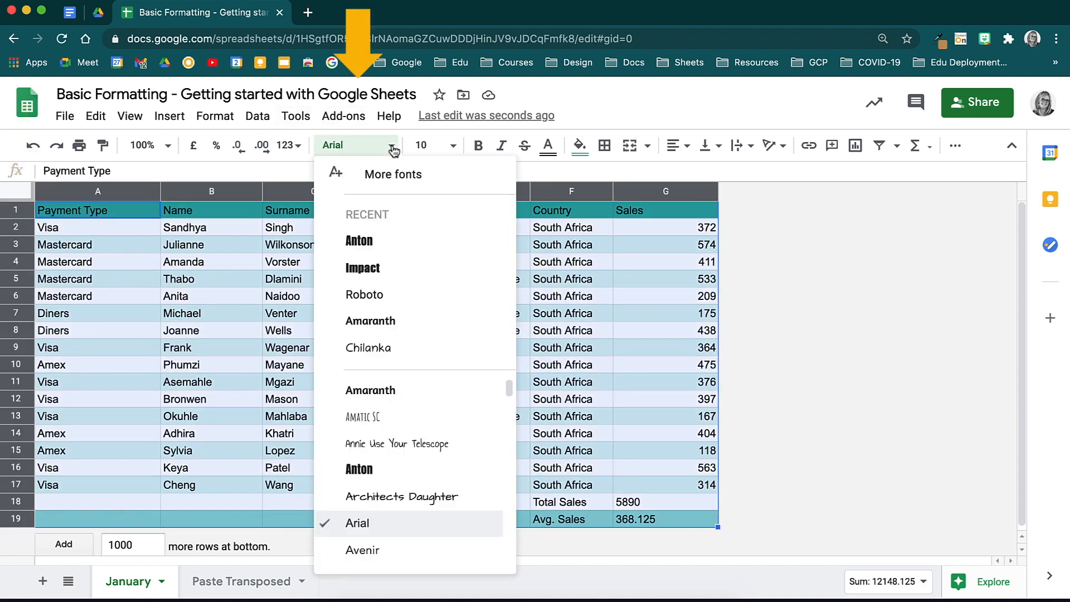
left_click(438, 295)
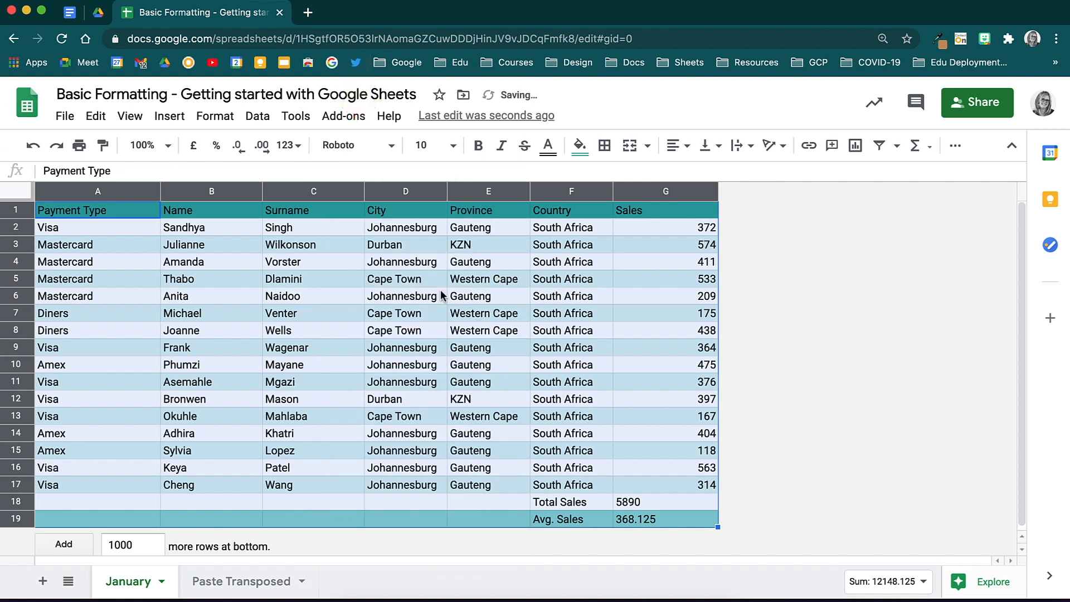
left_click(338, 427)
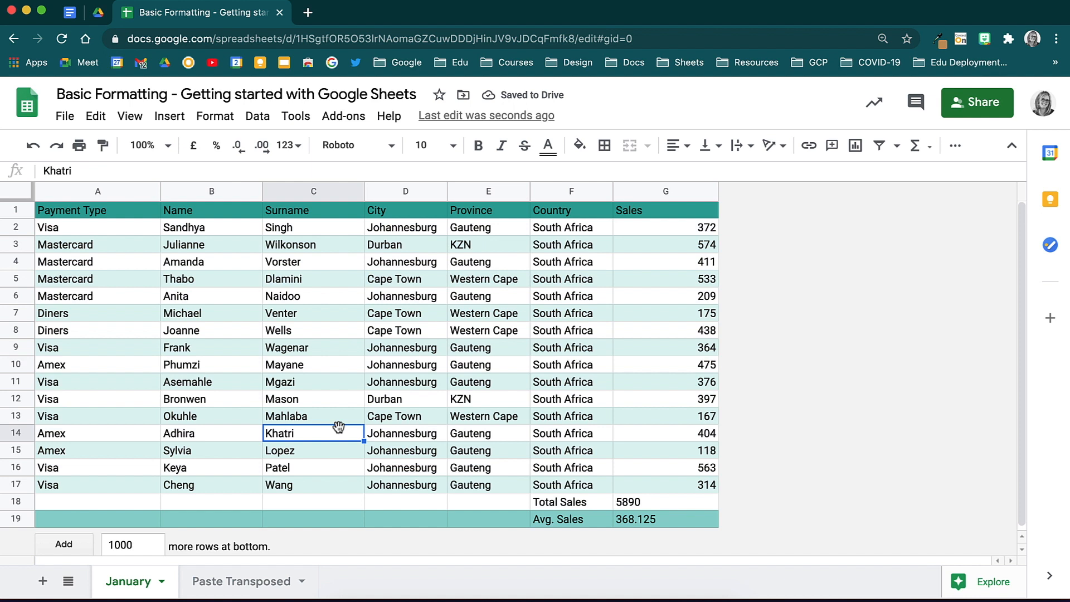
Set the header row's font size to 14 and make its text bold.
left_click(12, 211)
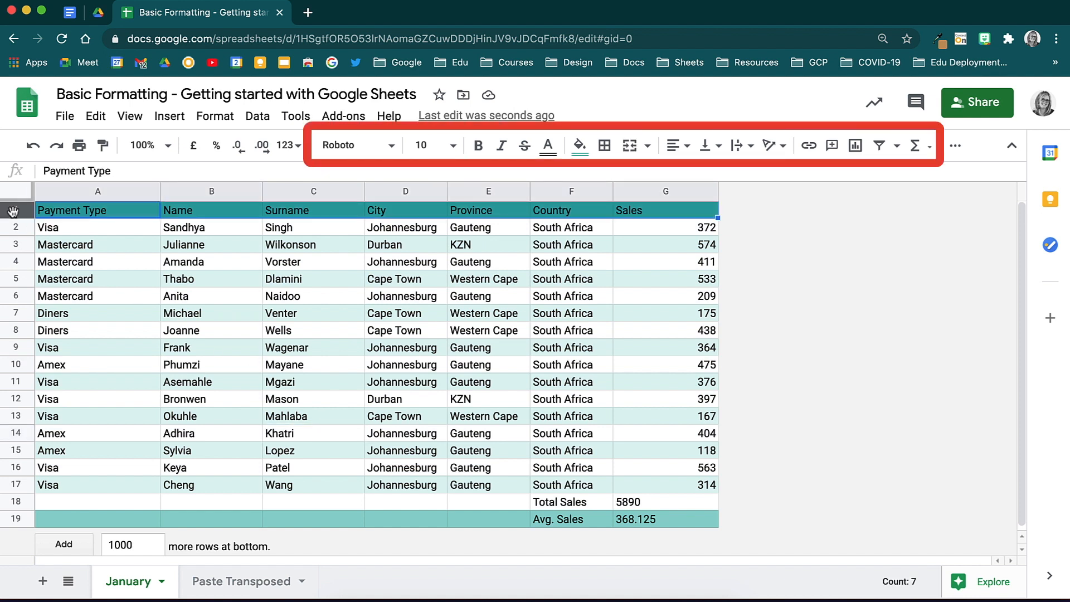
left_click(453, 146)
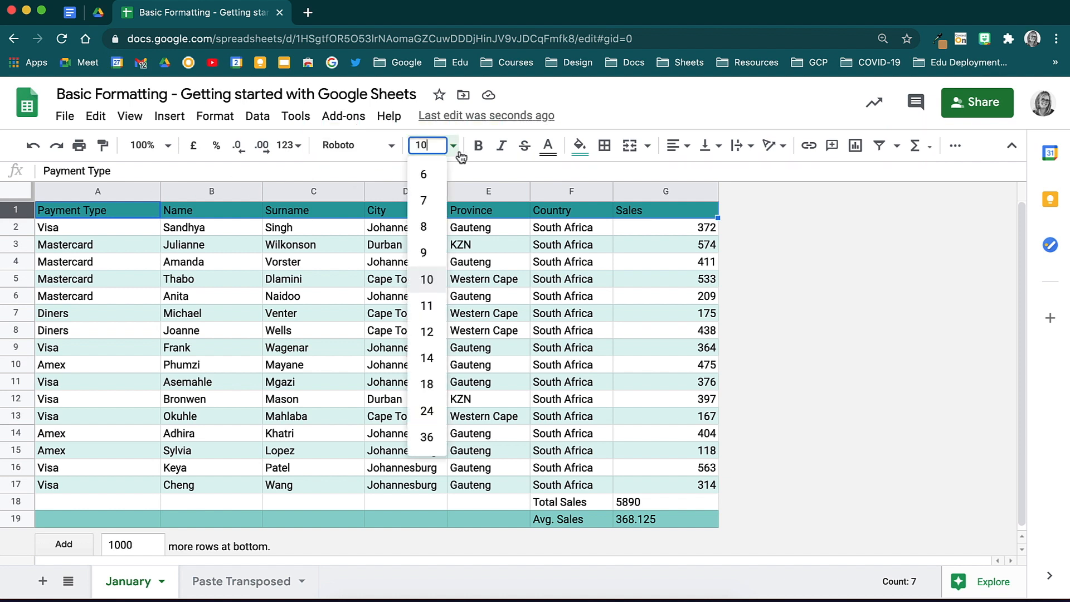
left_click(427, 357)
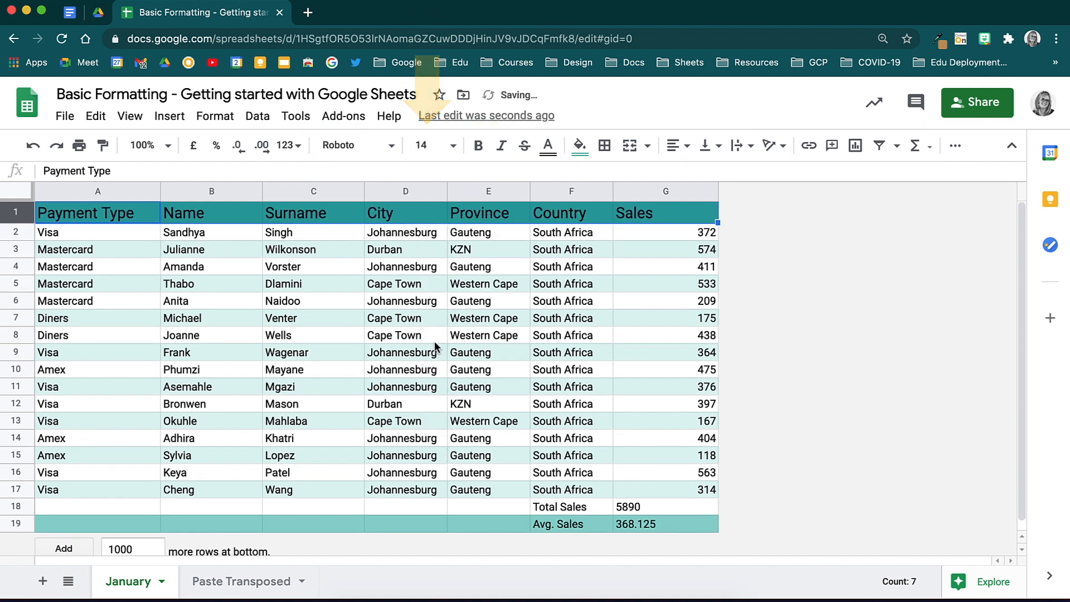
left_click(480, 148)
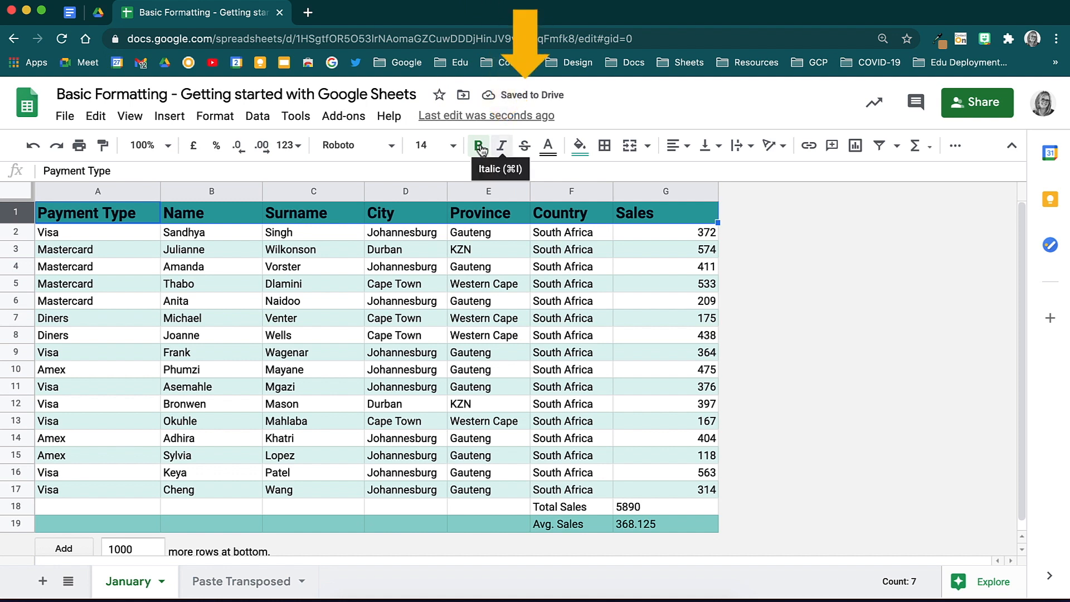
left_click(524, 151)
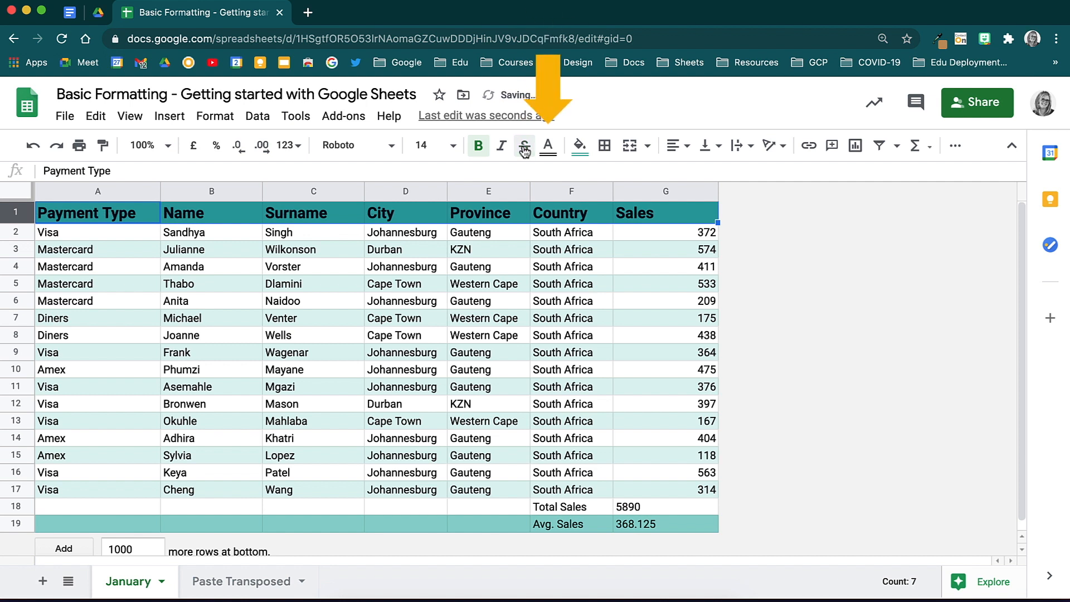
Change the header row's text colour to white.
left_click(549, 147)
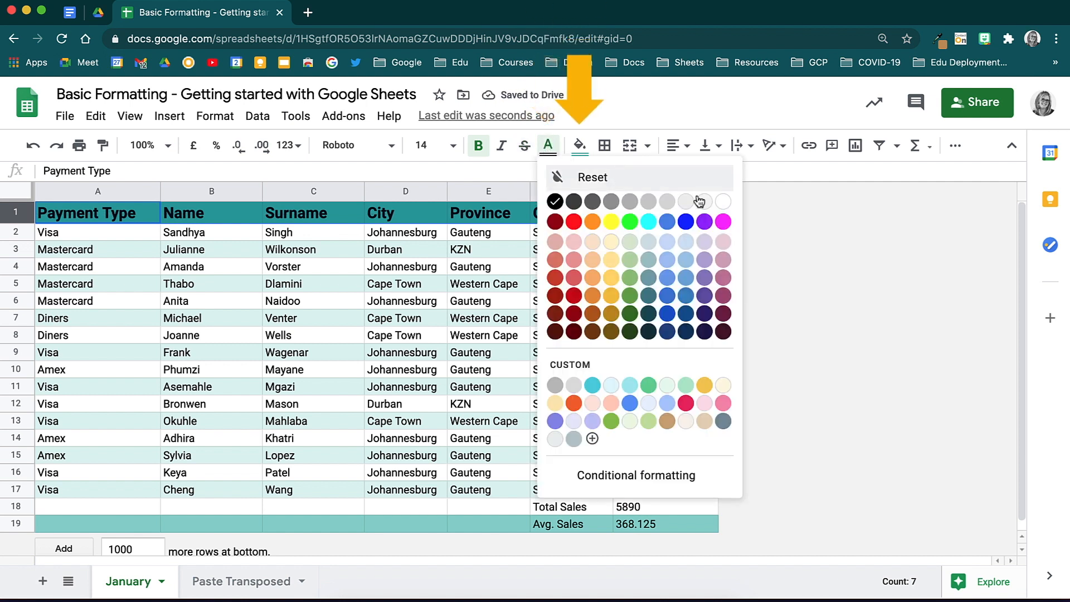
left_click(723, 201)
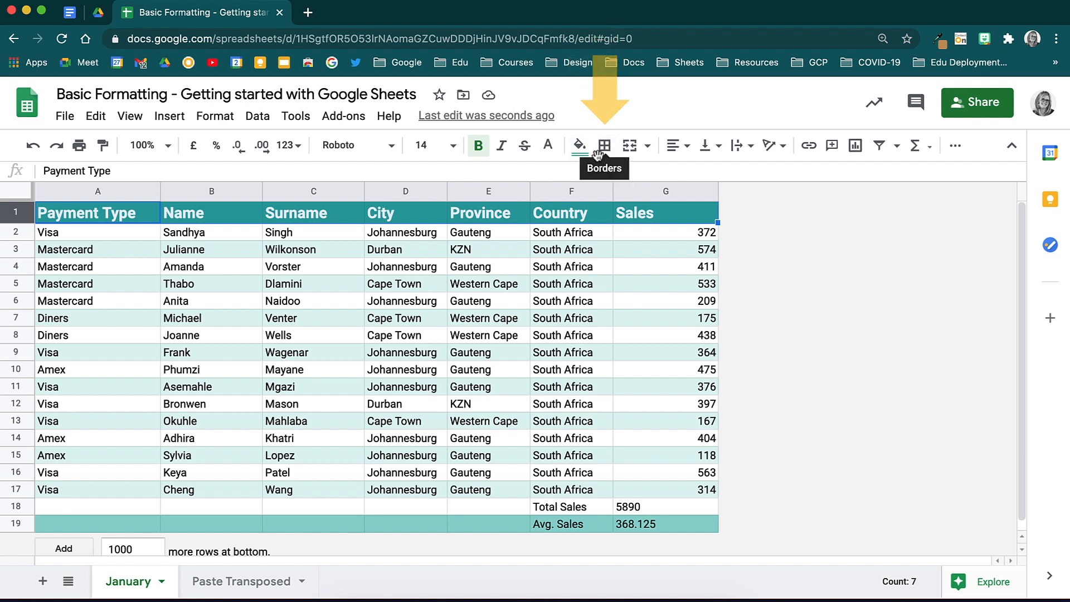
left_click(543, 233)
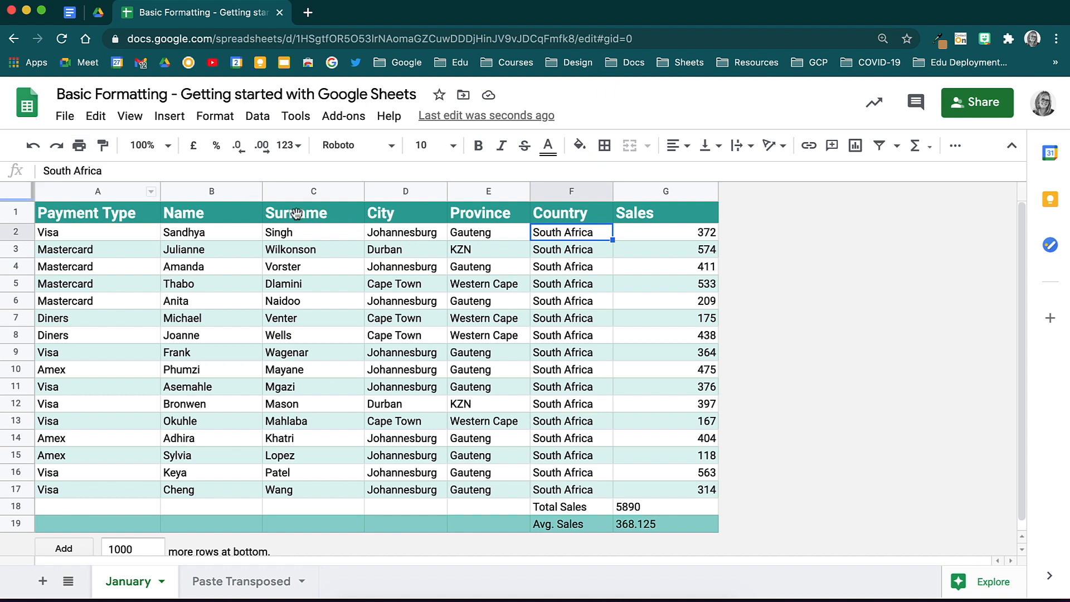
Apply all borders to the entire January sheet and clear them again.
left_click(21, 192)
left_click(604, 147)
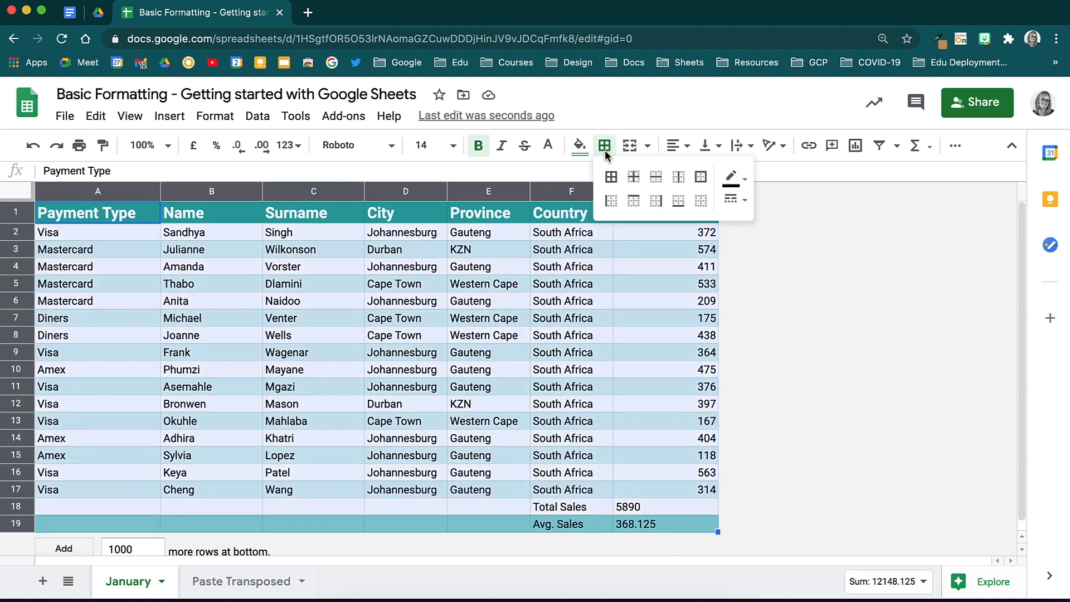
left_click(612, 178)
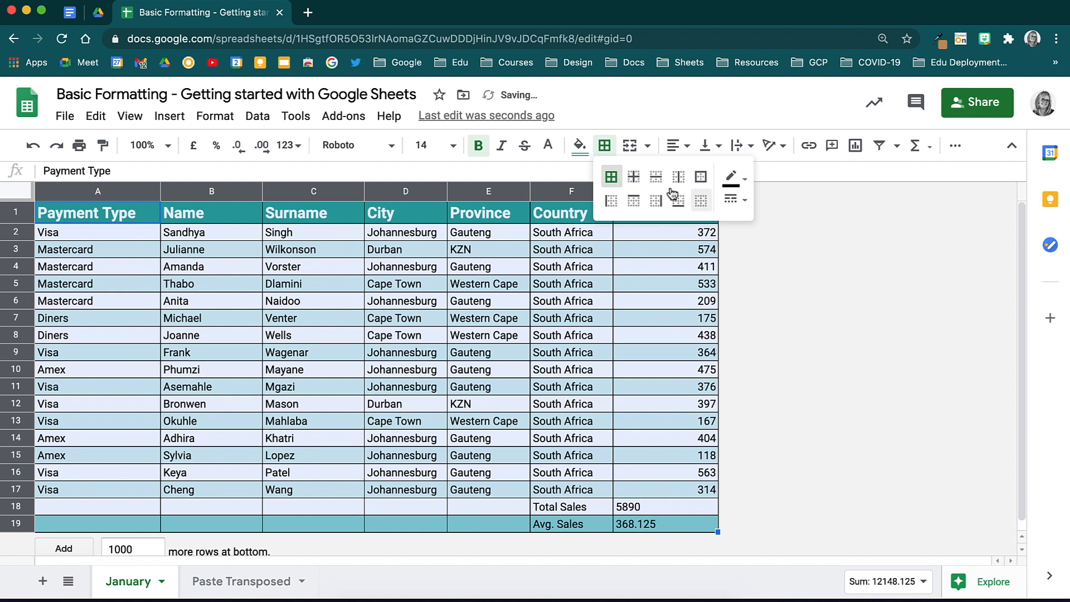
left_click(700, 201)
Add a red double-line top border to the Total Sales value in cell G18.
left_click(660, 512)
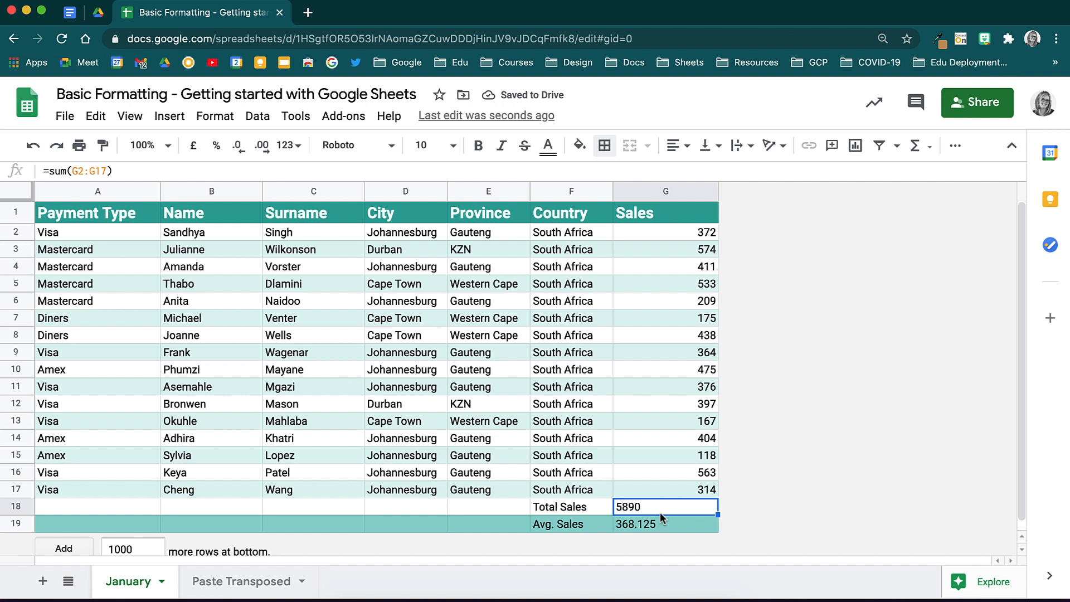
left_click(605, 147)
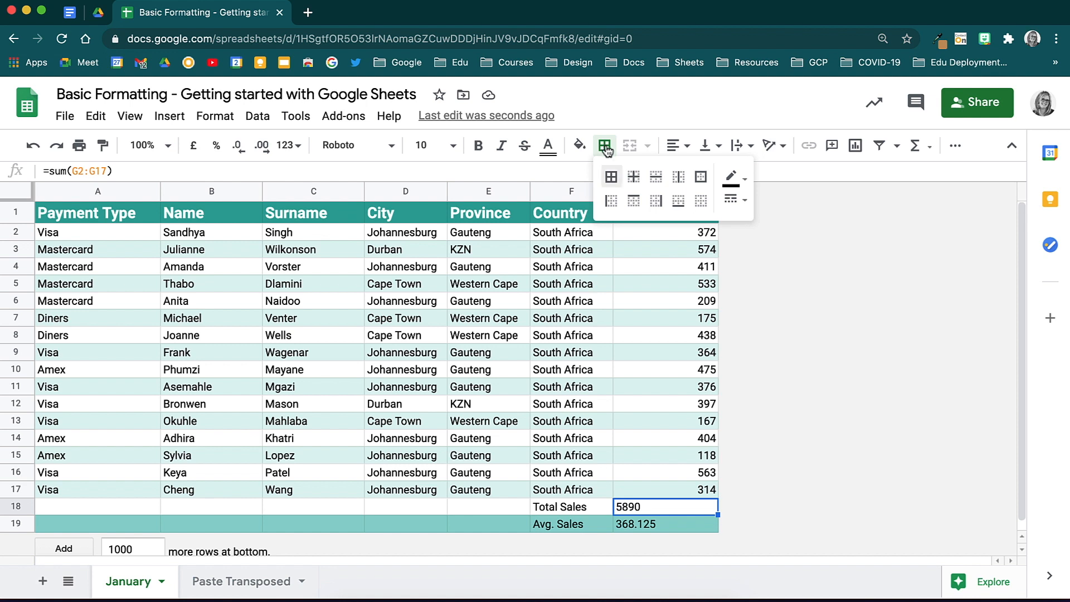
left_click(633, 203)
left_click(731, 180)
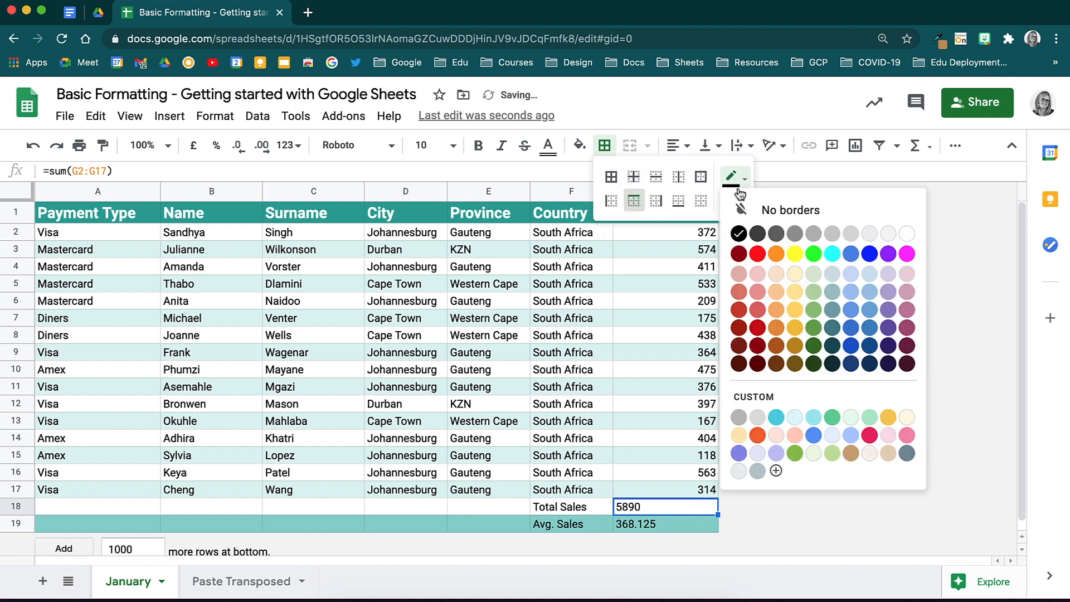
left_click(758, 255)
left_click(736, 200)
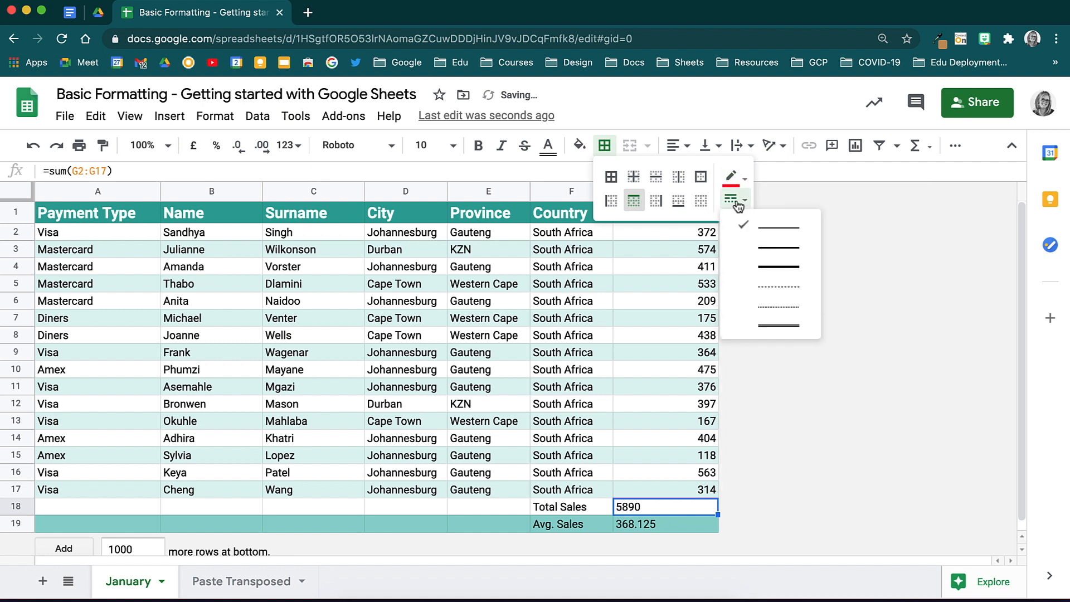
left_click(792, 330)
left_click(673, 423)
Align all cells of the January sheet to the centre horizontally and to the middle vertically.
key("ctrl+a")
left_click(688, 148)
left_click(696, 173)
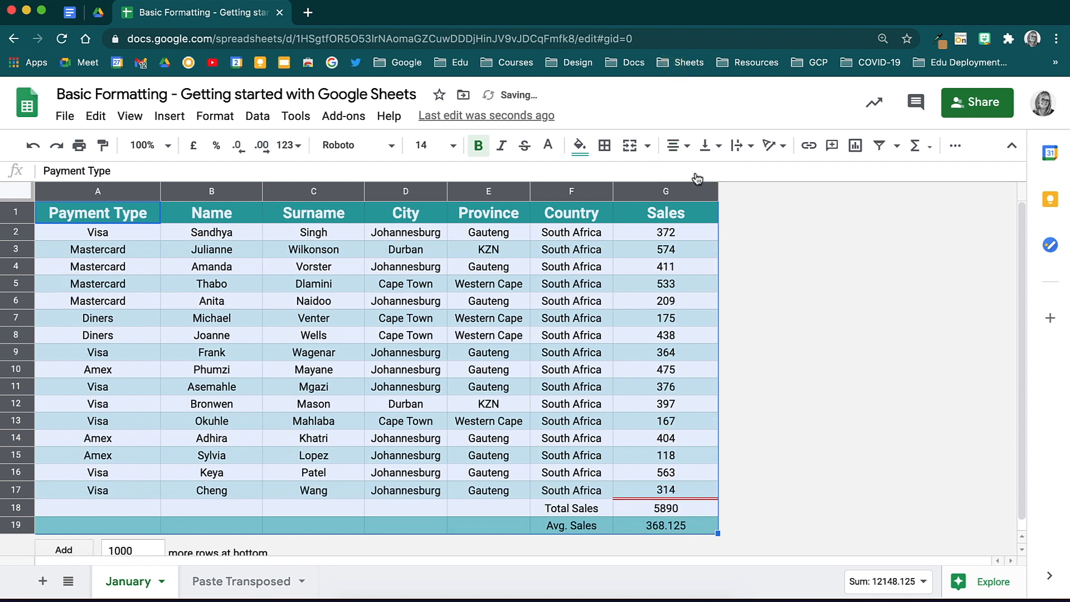
left_click(719, 147)
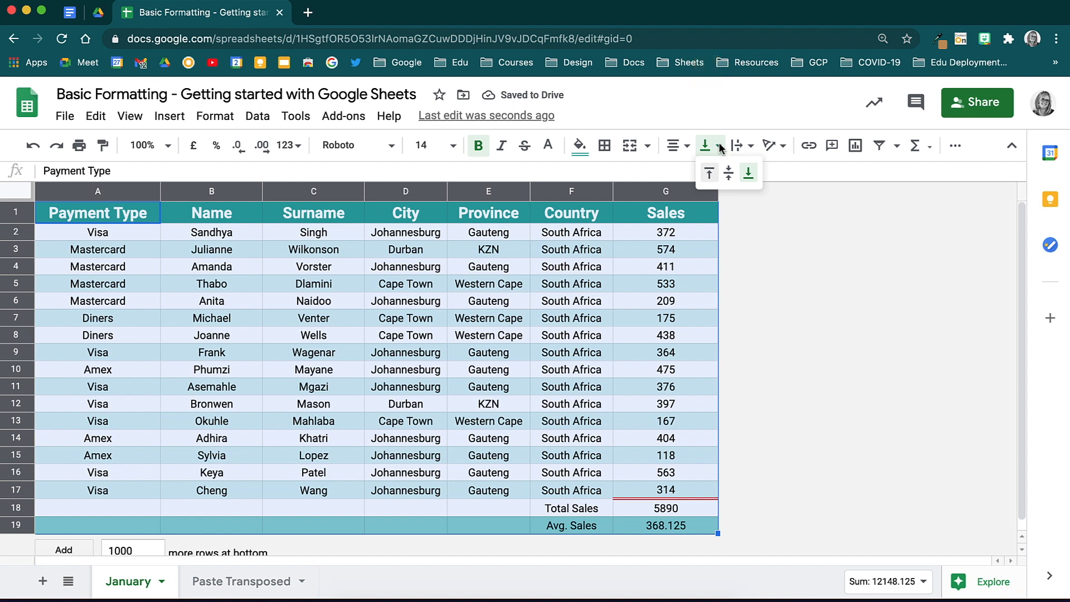
left_click(729, 174)
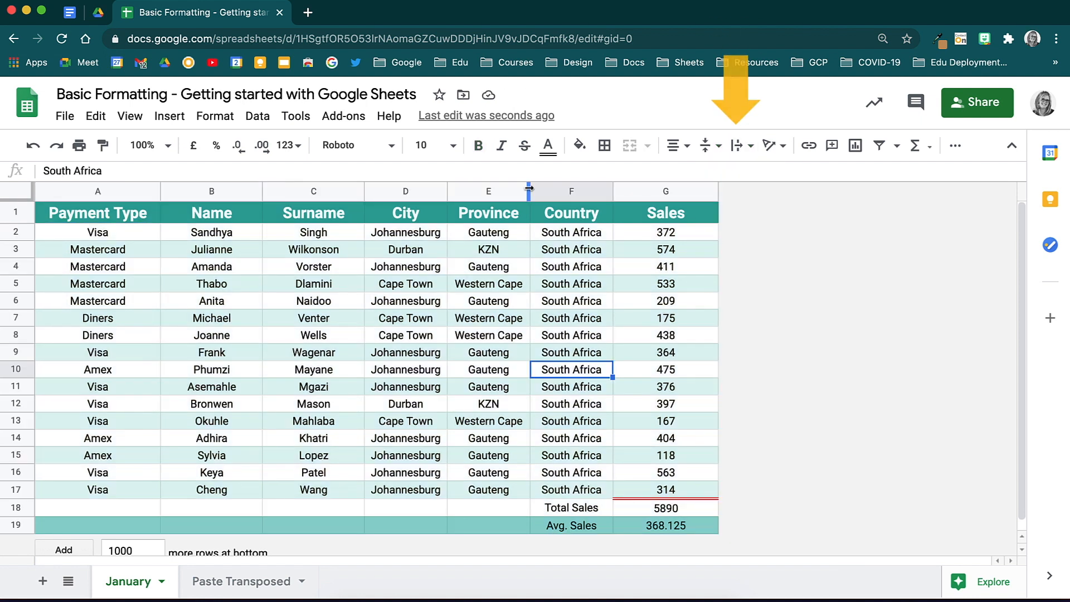
Narrow the Province column and wrap its text, and undo both changes.
left_click_drag(530, 191, 500, 191)
left_click(482, 191)
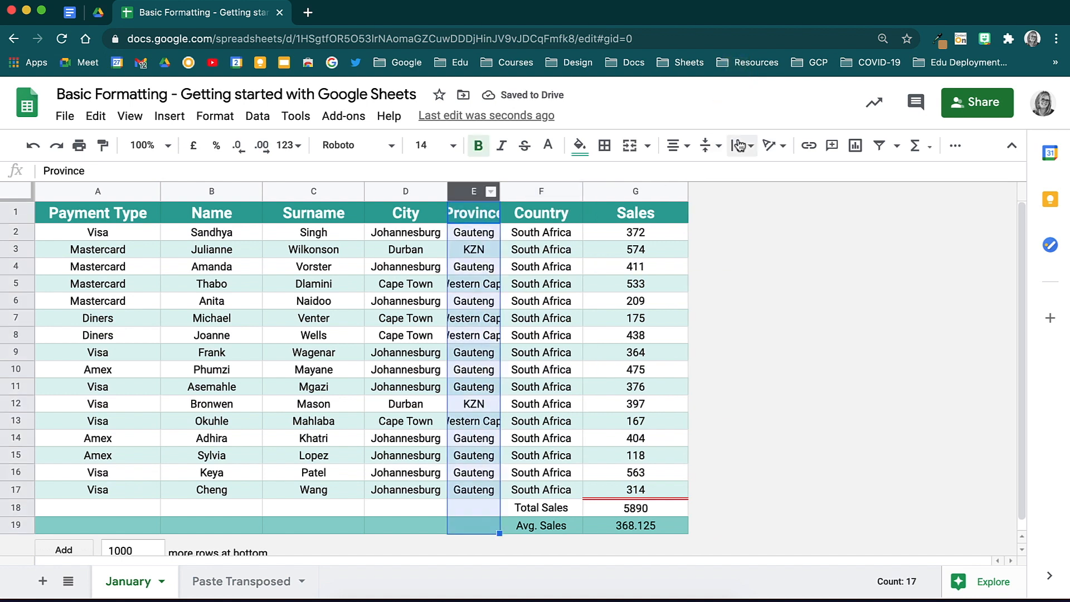
left_click(739, 145)
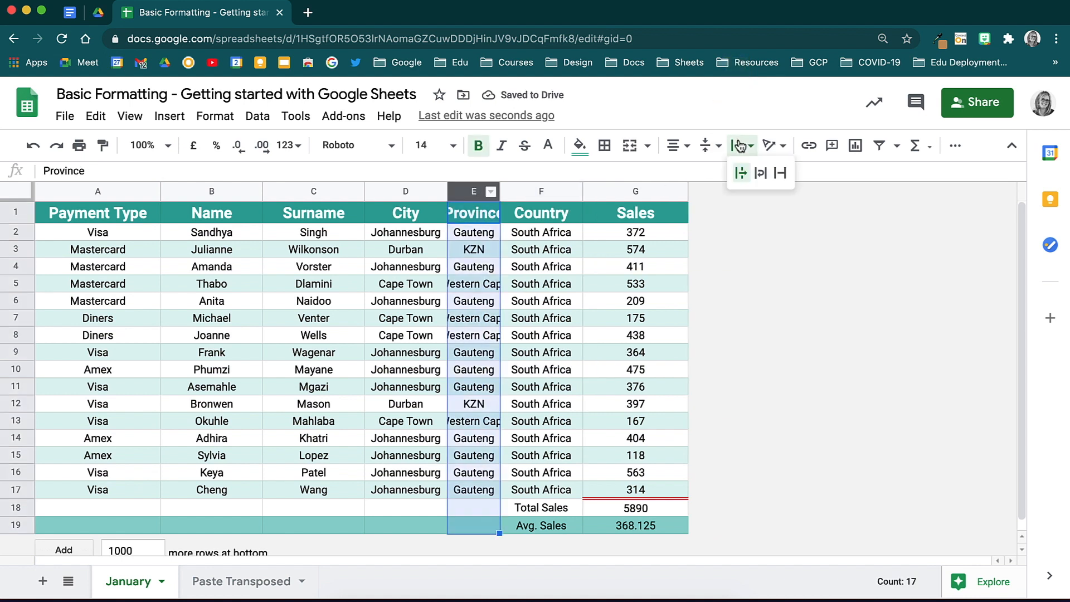
left_click(759, 173)
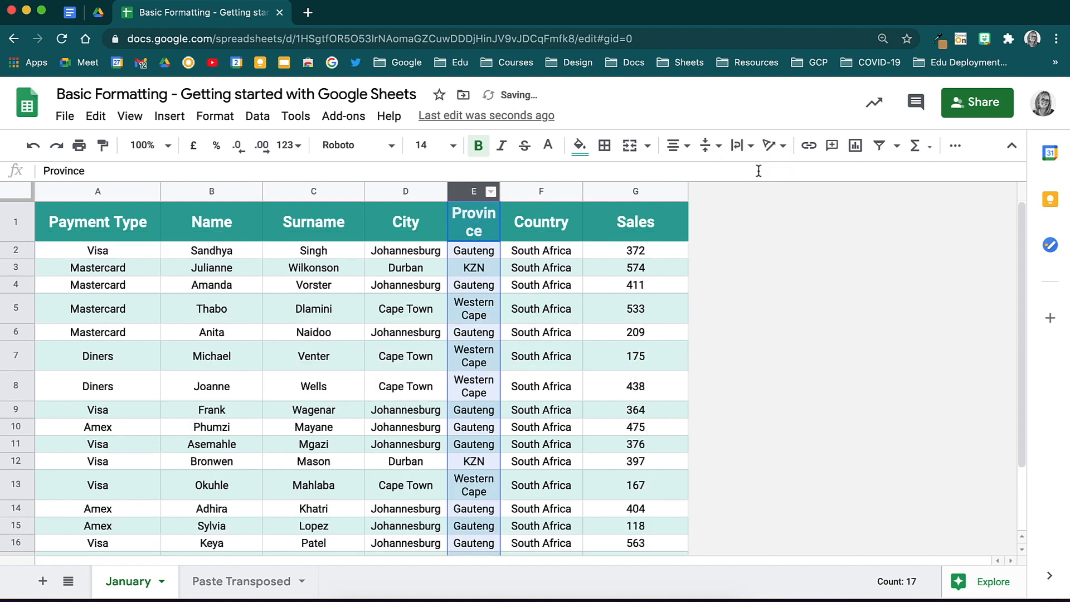
key("super+z")
key("super+z")
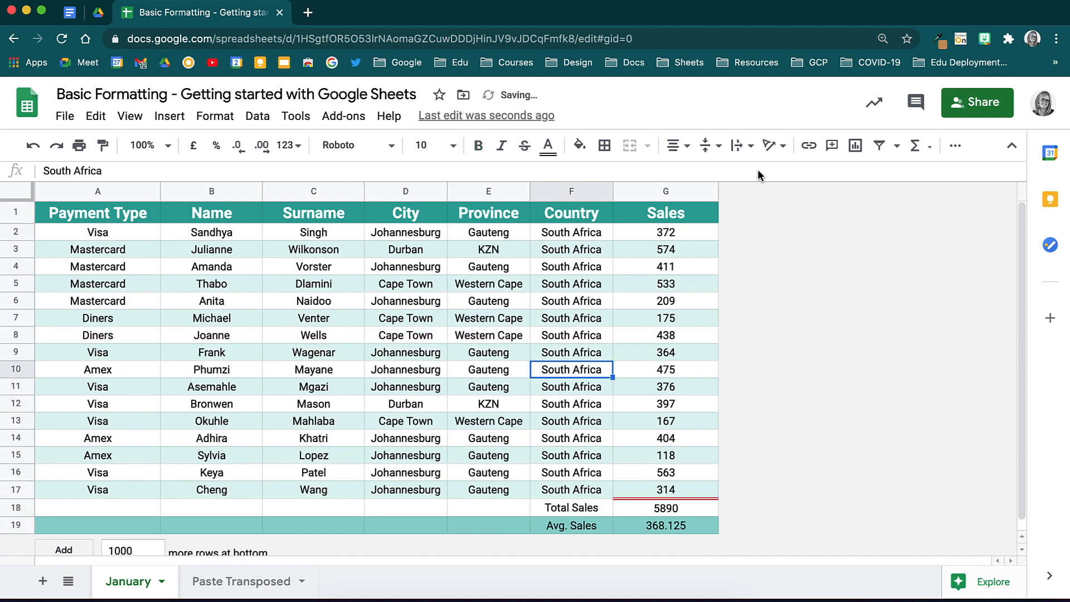
Try the header row's text tilted up, stacked vertically and rotated down.
left_click(16, 212)
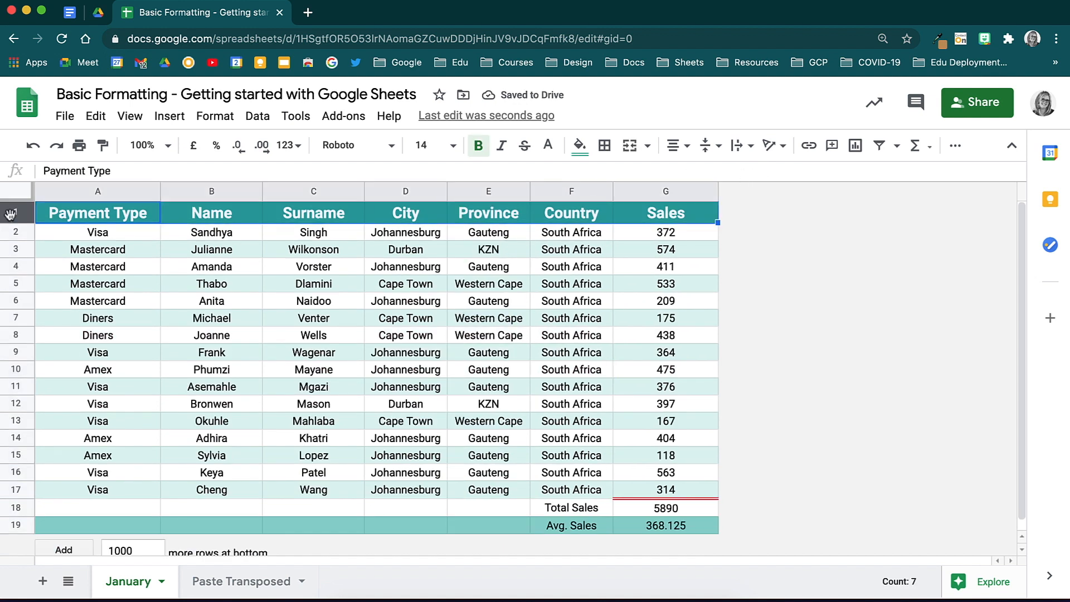
left_click(785, 148)
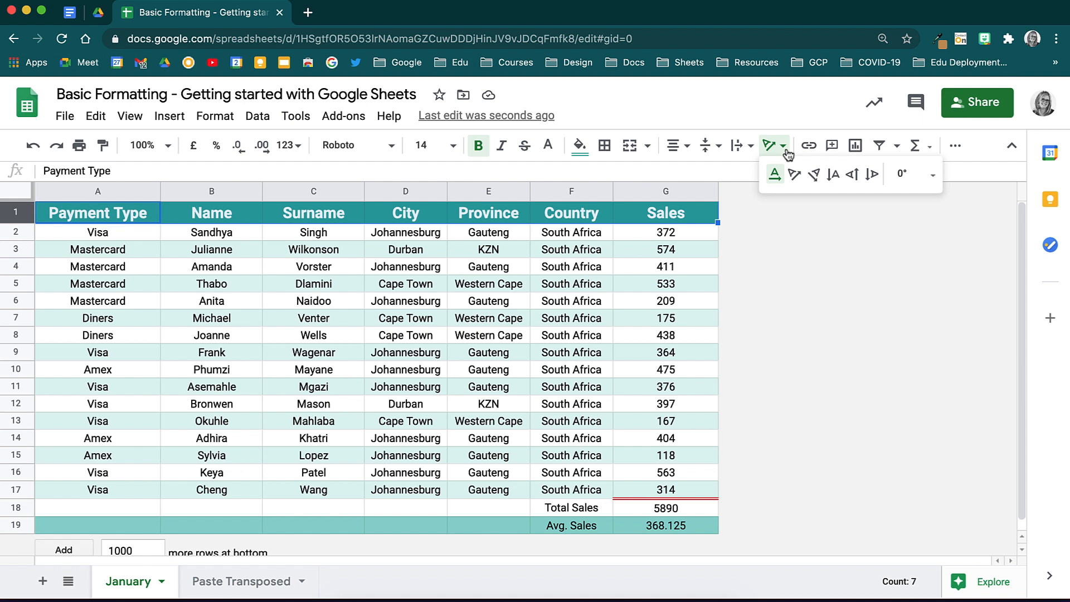
left_click(794, 175)
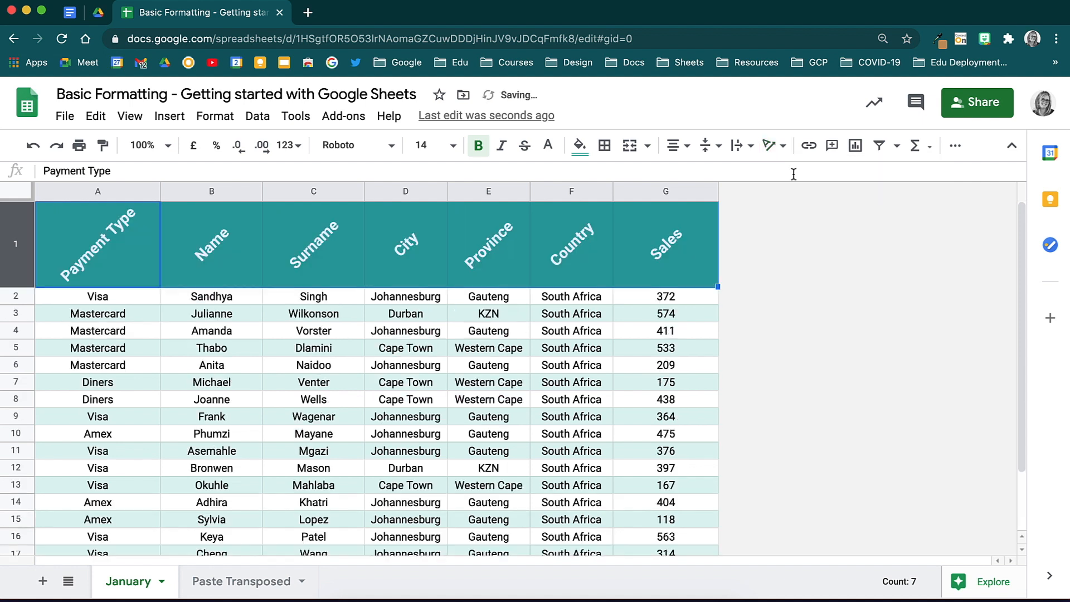
left_click(788, 143)
left_click(827, 172)
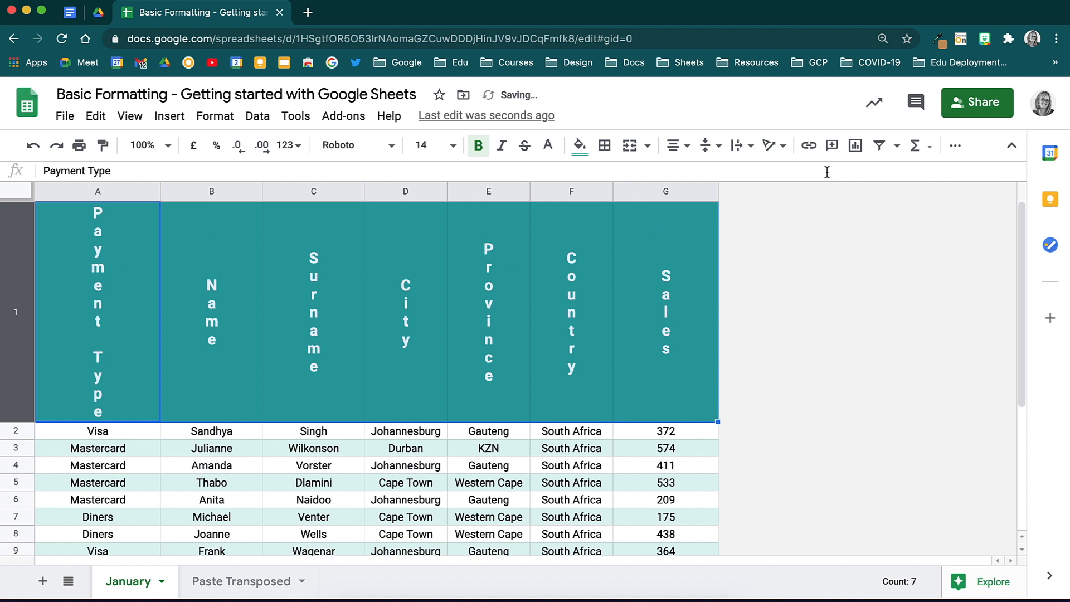
left_click(783, 146)
left_click(872, 174)
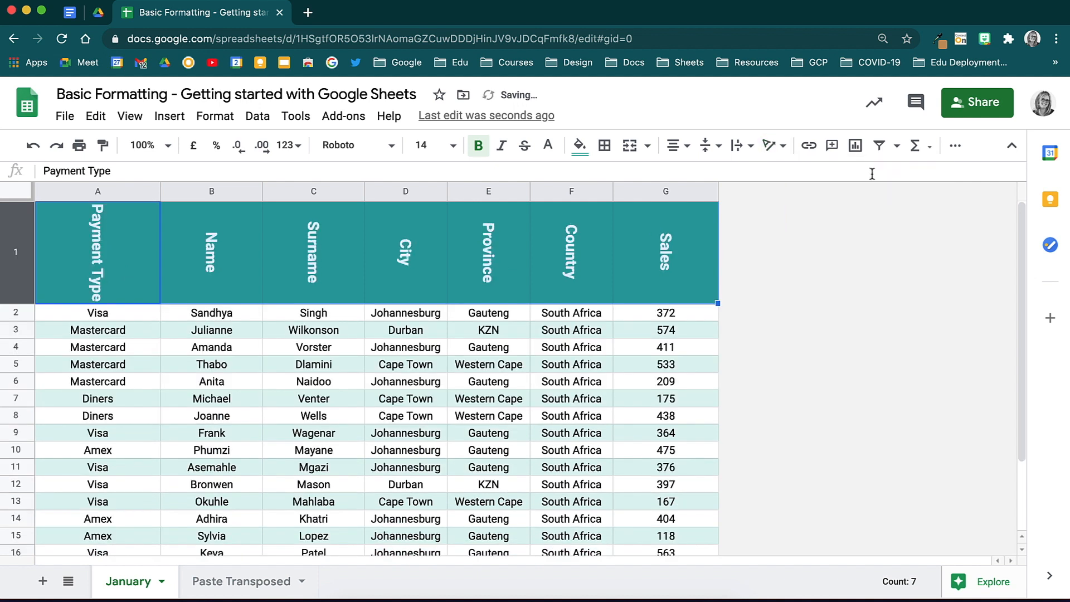
Set the header row's text rotation to an upward tilt of 15°.
left_click(782, 148)
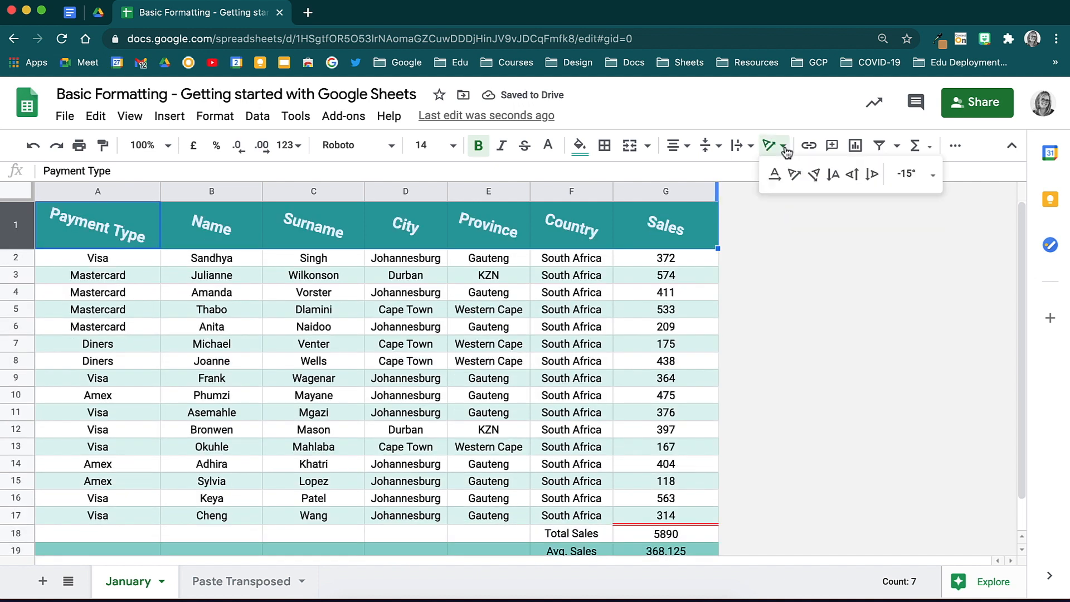
left_click(933, 176)
left_click(910, 388)
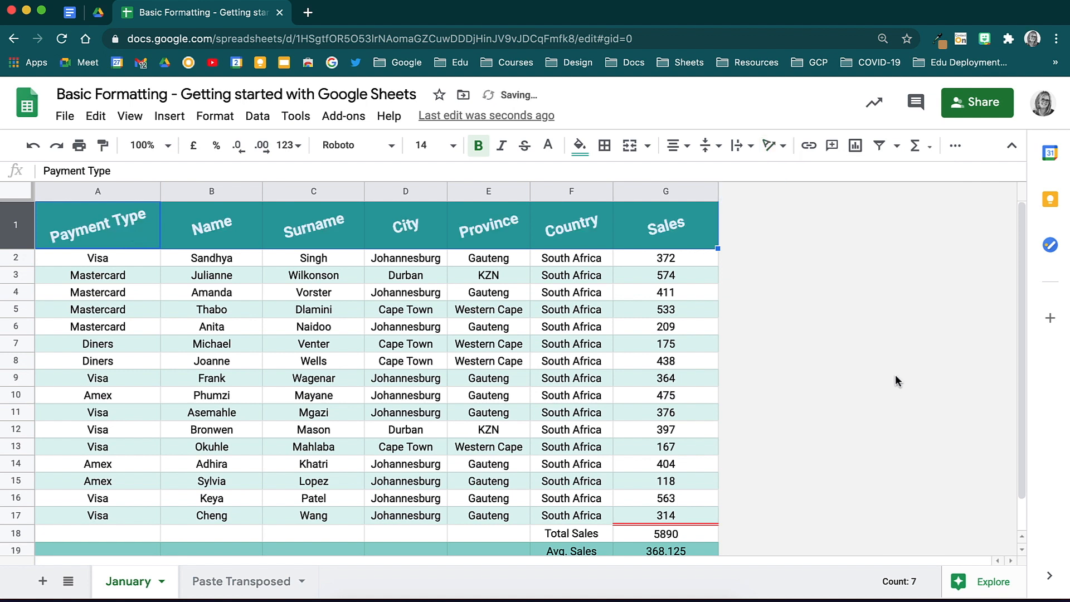
left_click(761, 293)
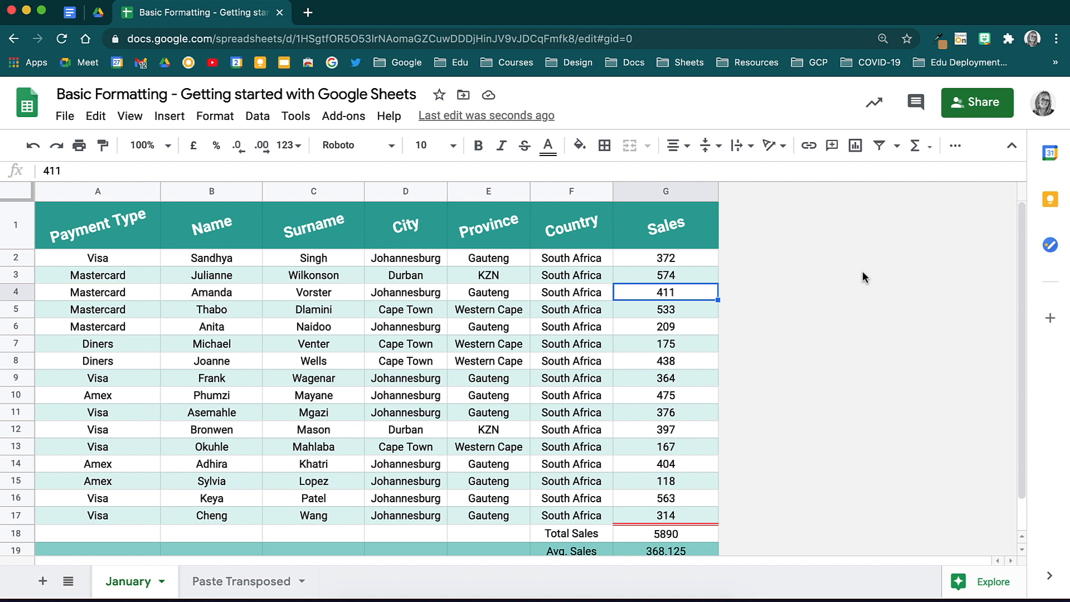
key("Down")
key("Down")
key("Down")
scroll(795, 340, "down", 1)
scroll(795, 340, "up", 1)
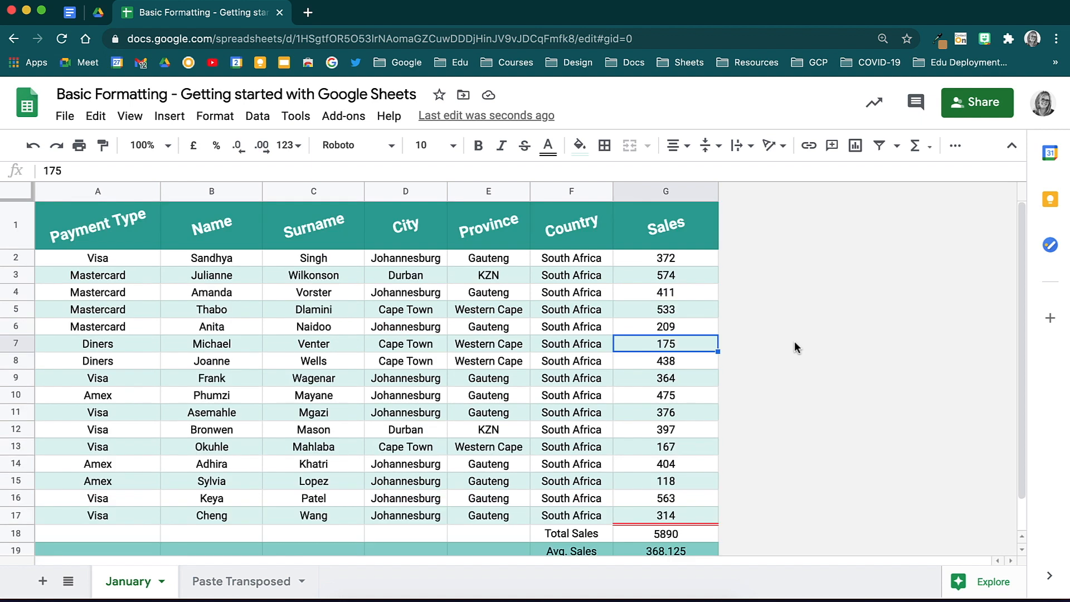
Open the custom currency formats for the entire Sales column.
left_click(671, 189)
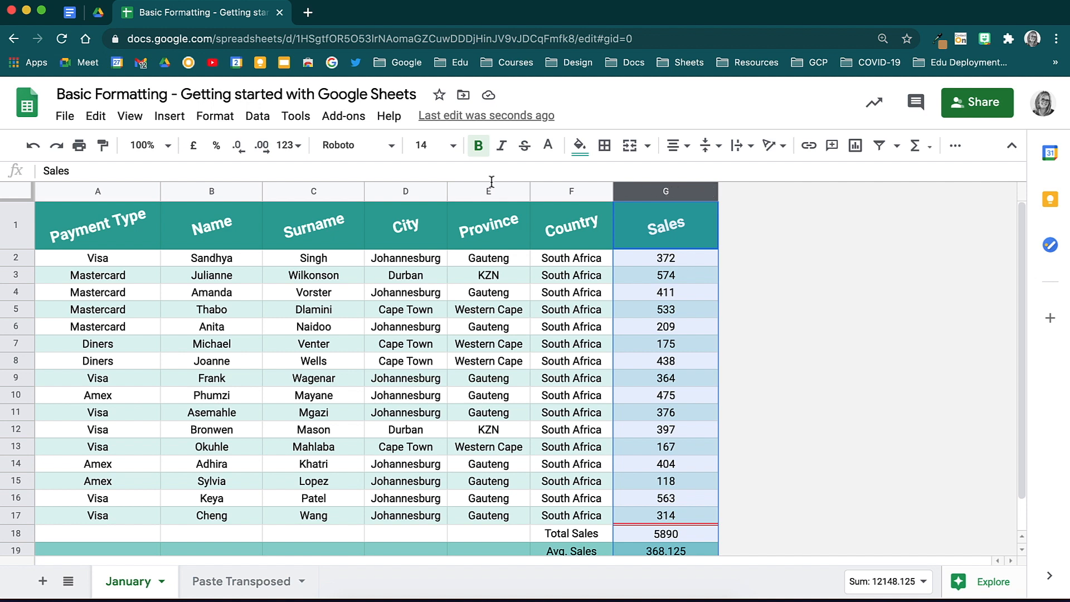
left_click(216, 117)
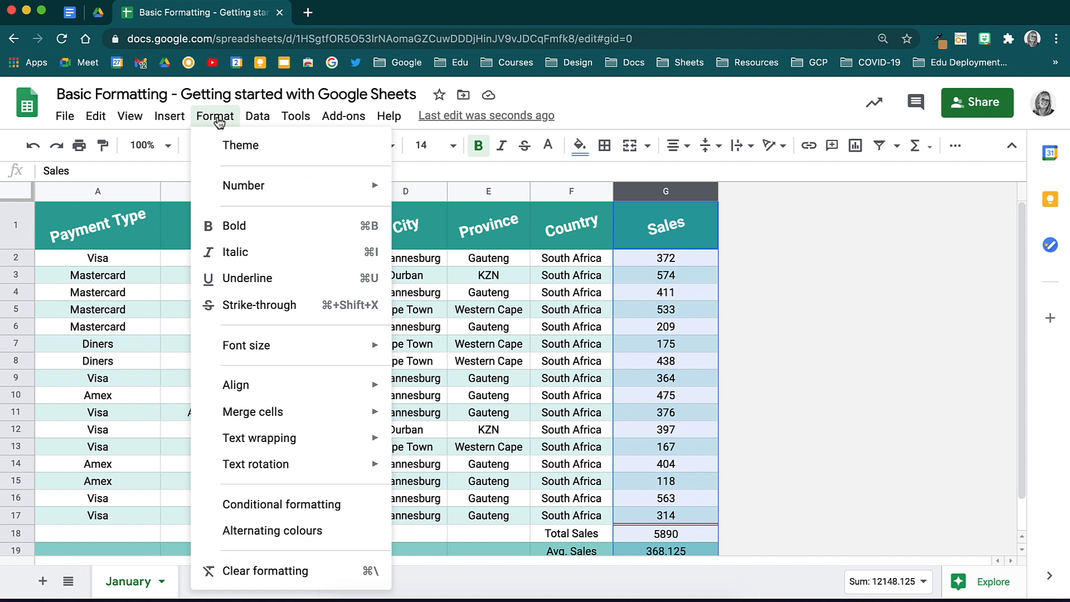
mouse_move(318, 189)
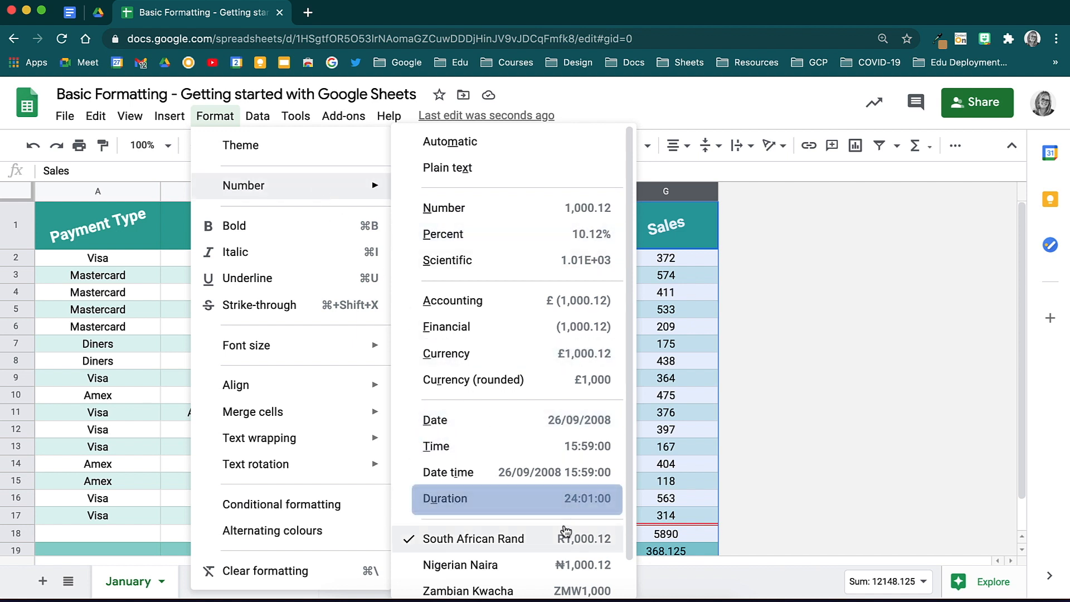
scroll(566, 529, "down", 2)
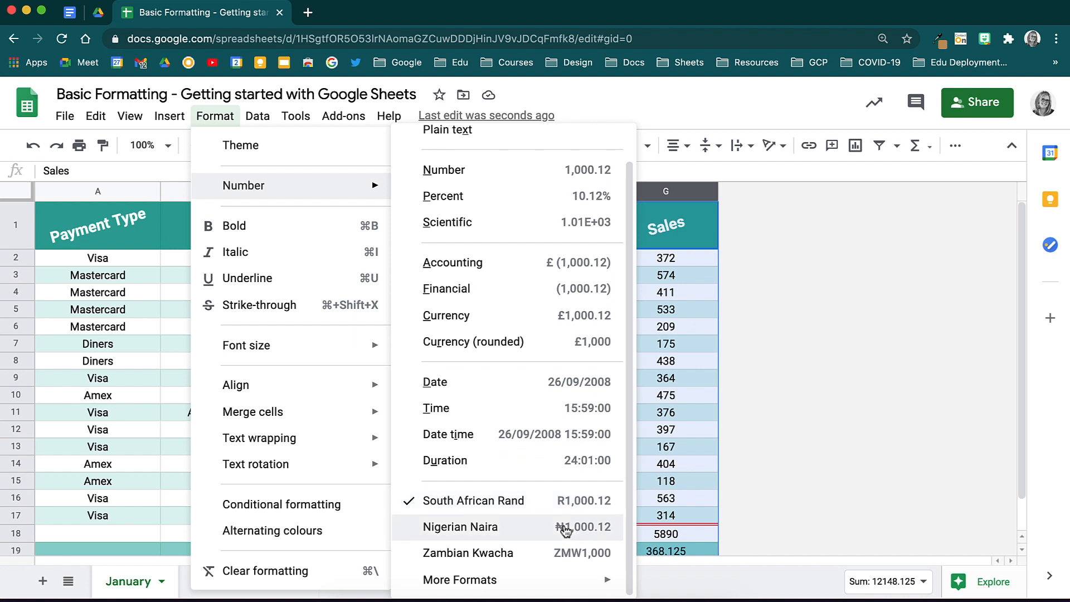
mouse_move(576, 578)
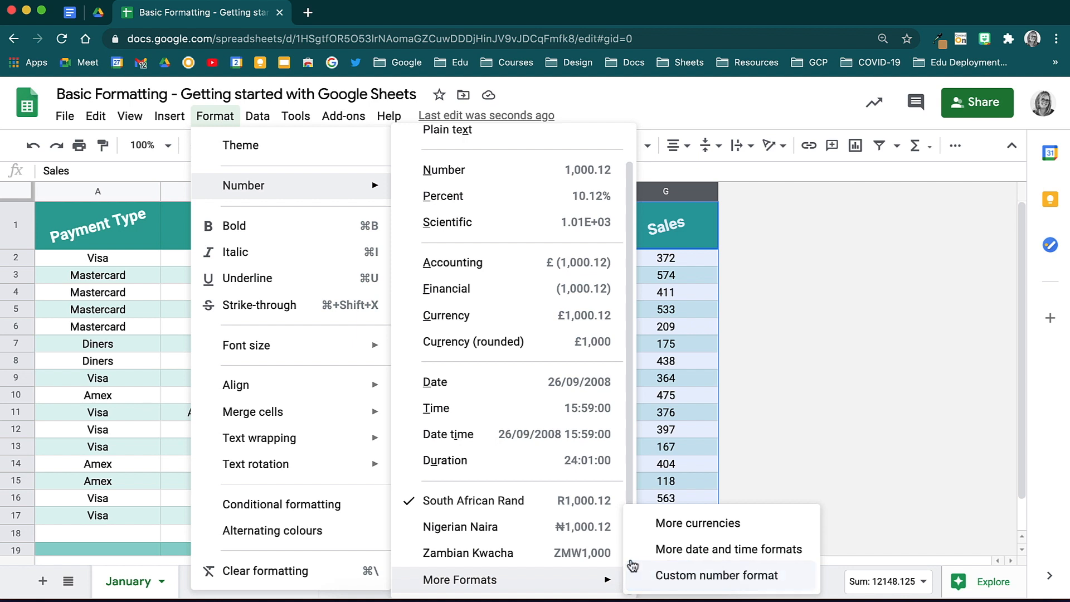
left_click(650, 523)
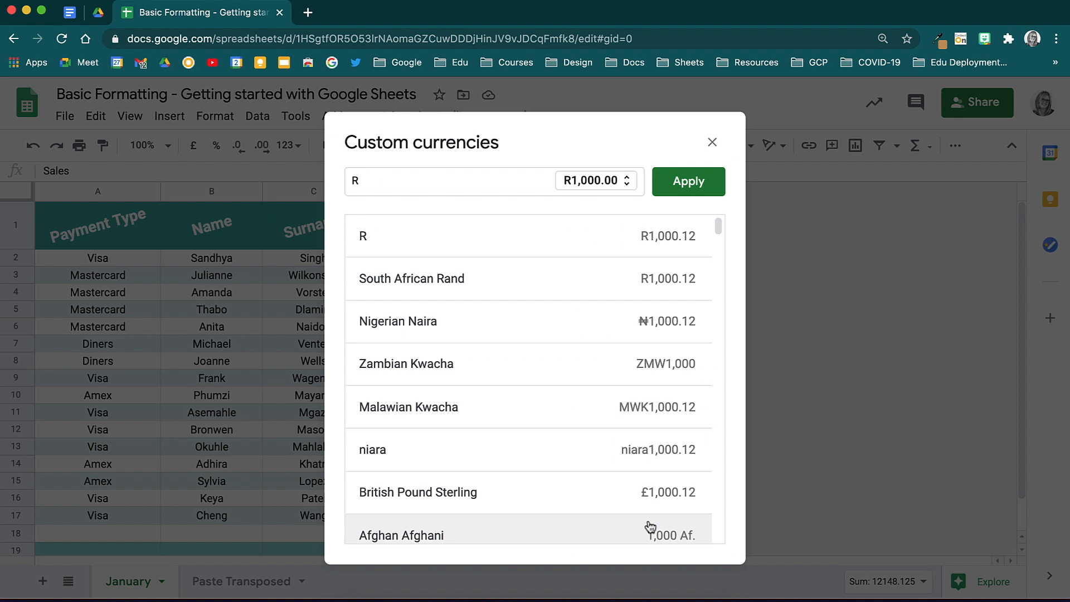
Search the currencies for "south african" and apply the South African Rand format to the Sales column.
left_click(416, 181)
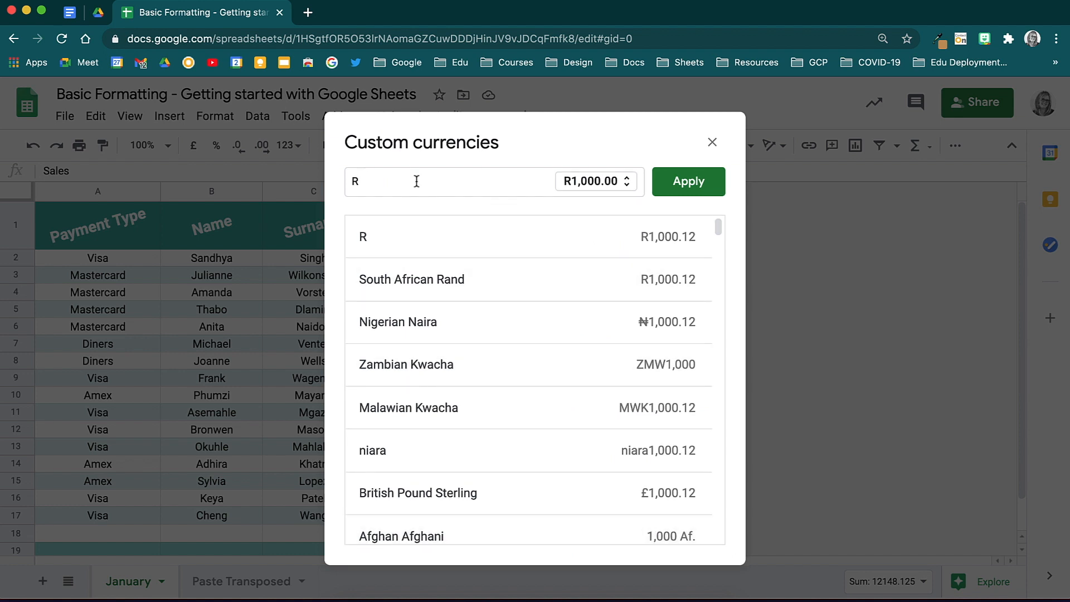
scroll(477, 437, "down", 20)
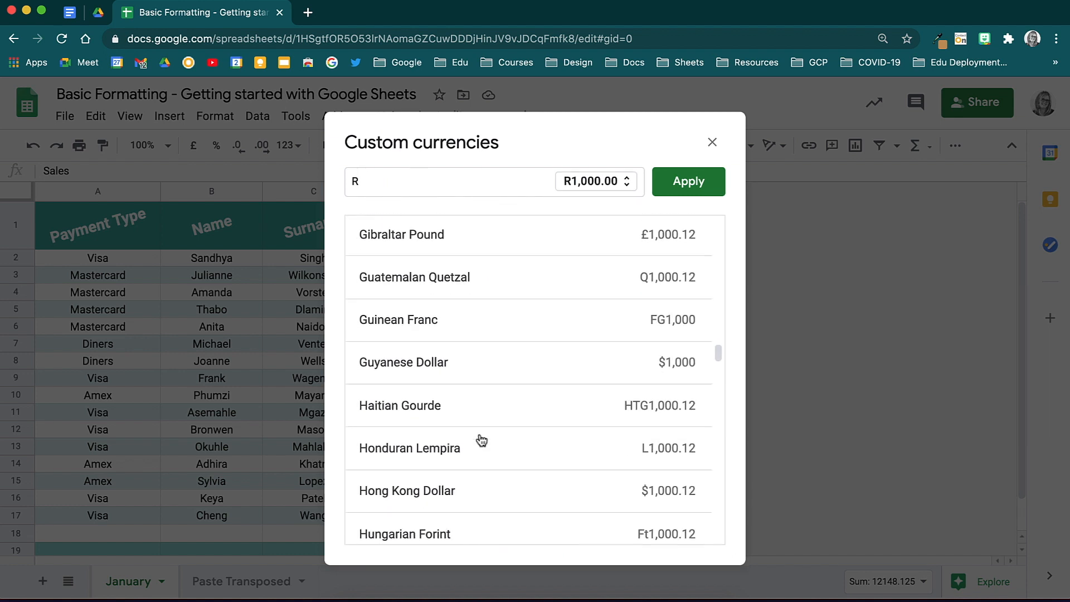
scroll(481, 441, "up", 4)
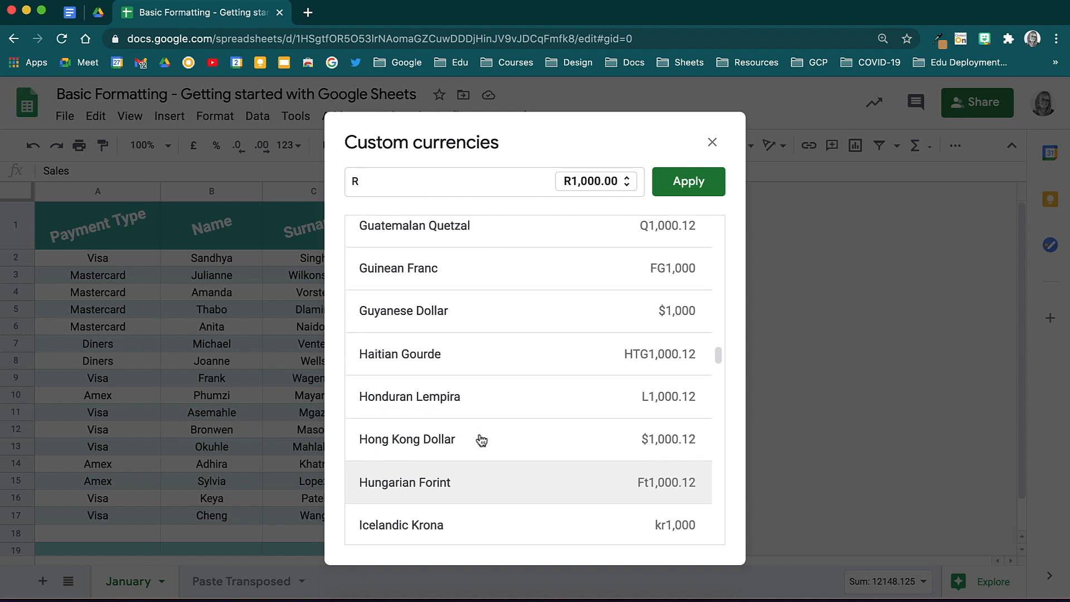
left_click_drag(395, 178, 342, 182)
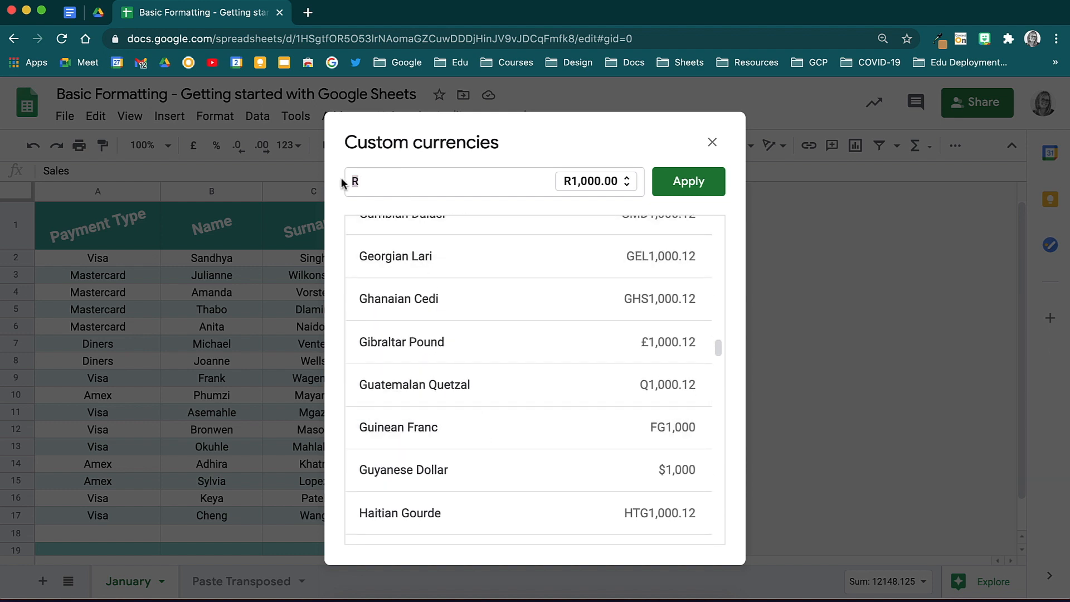
type("south african")
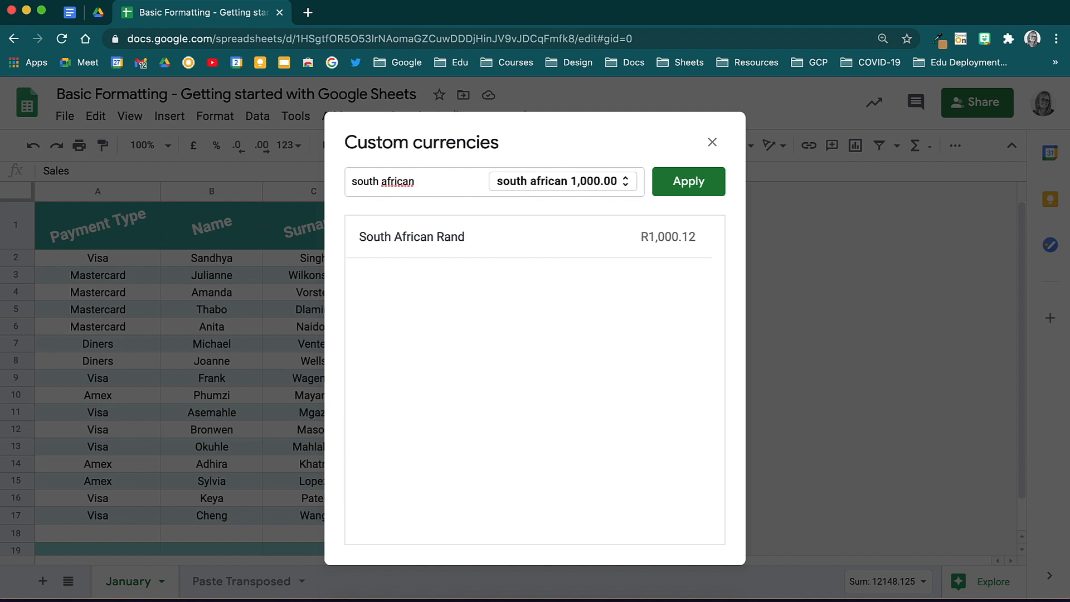
left_click(410, 245)
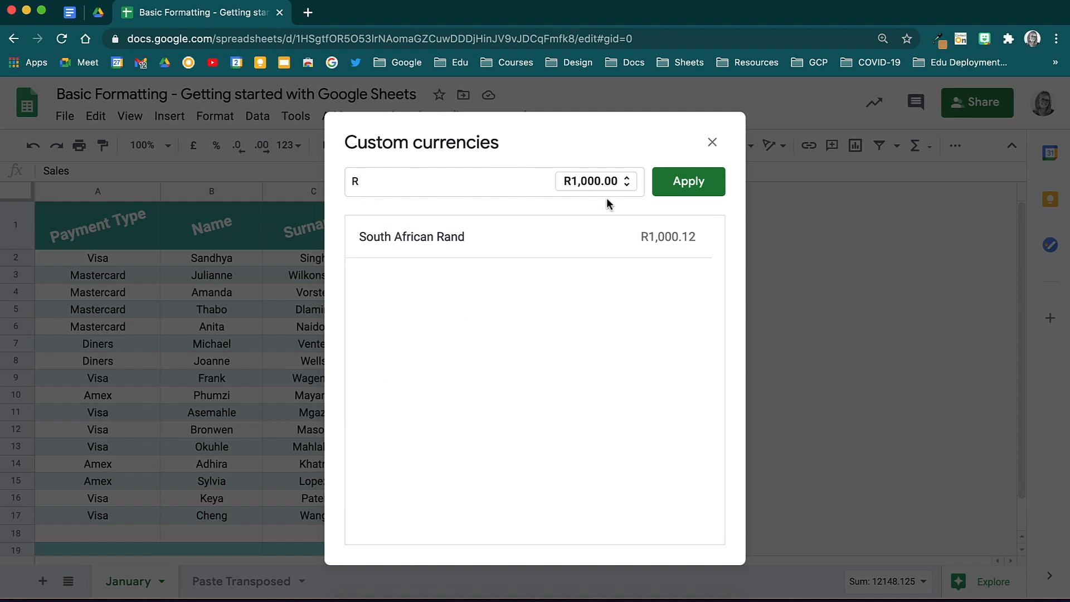
left_click(692, 183)
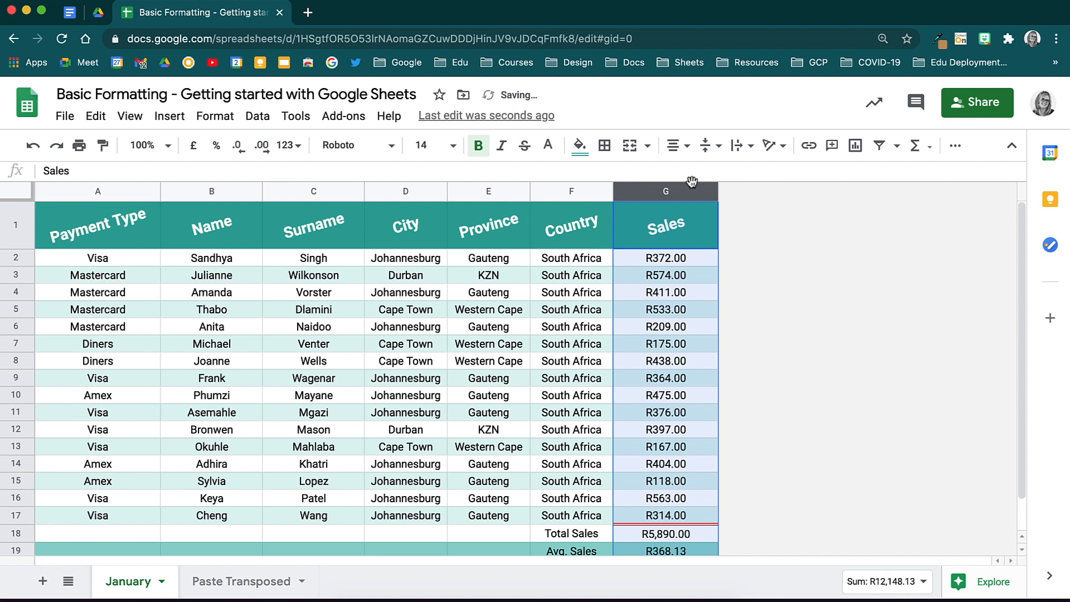
left_click(770, 464)
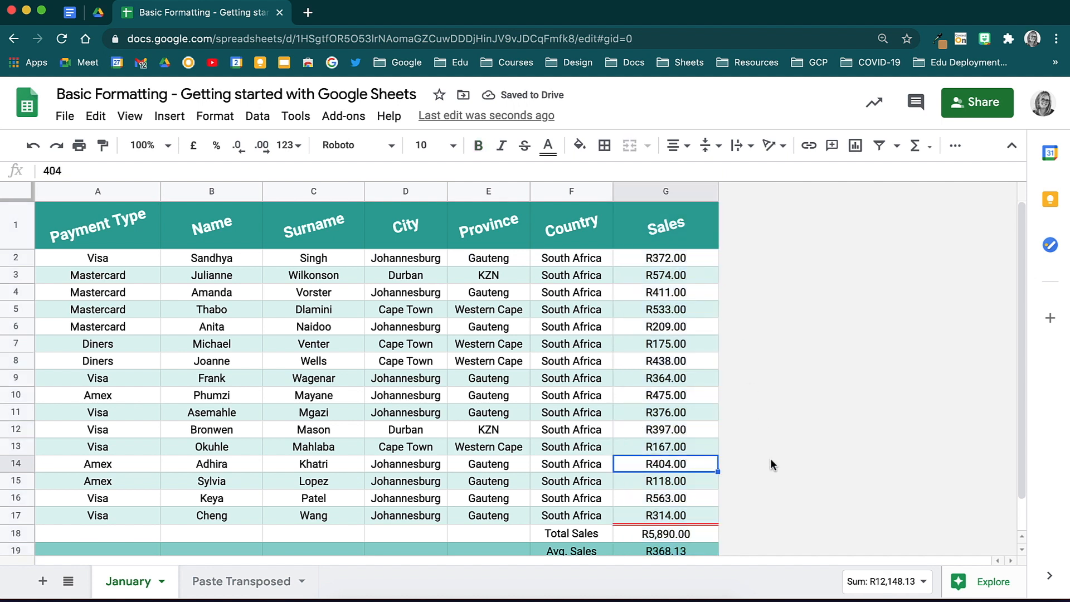
scroll(577, 505, "down", 2)
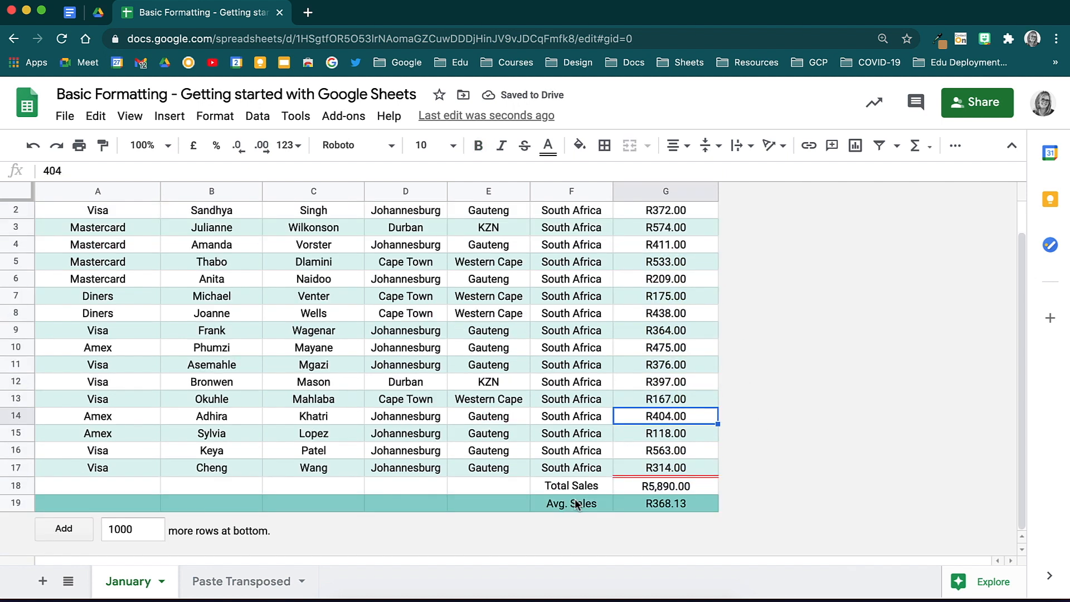
scroll(576, 504, "up", 2)
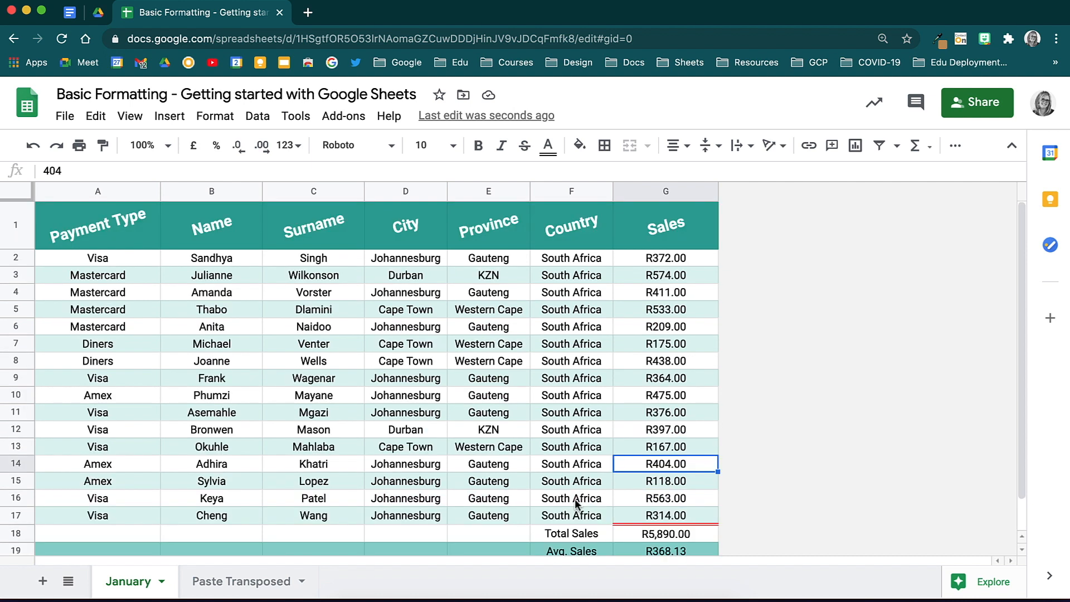
Try three decimal places on the entire Sales column and return its values to two decimal places.
left_click(665, 191)
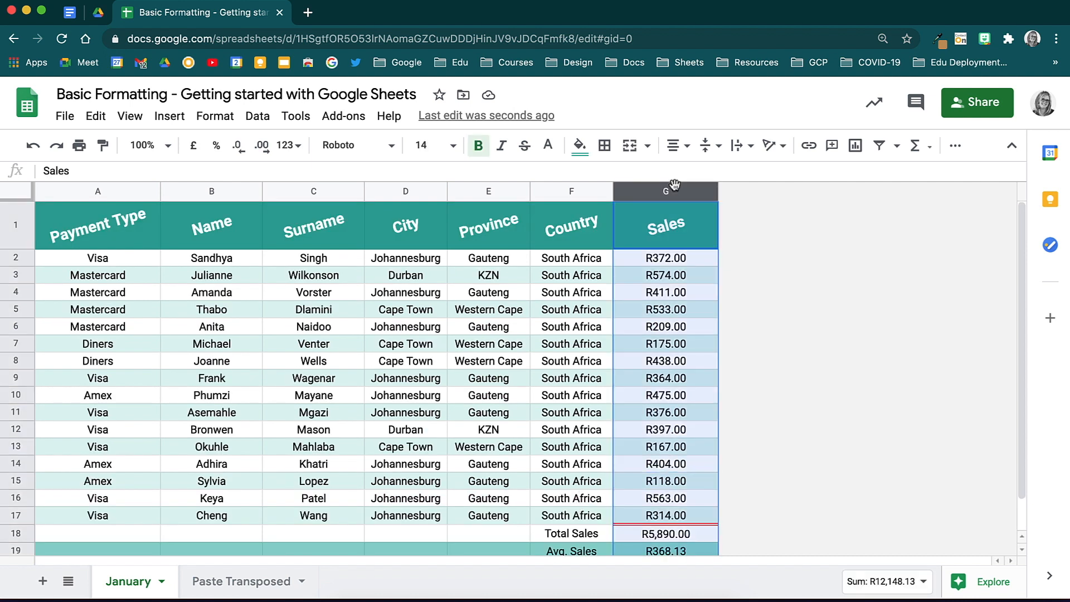
left_click(262, 147)
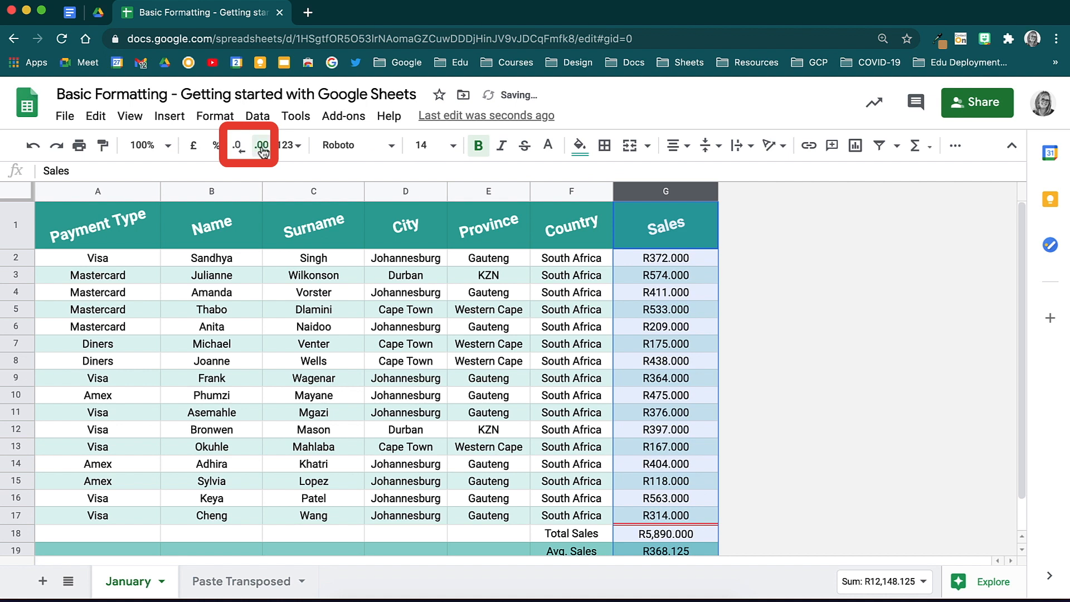
left_click(240, 147)
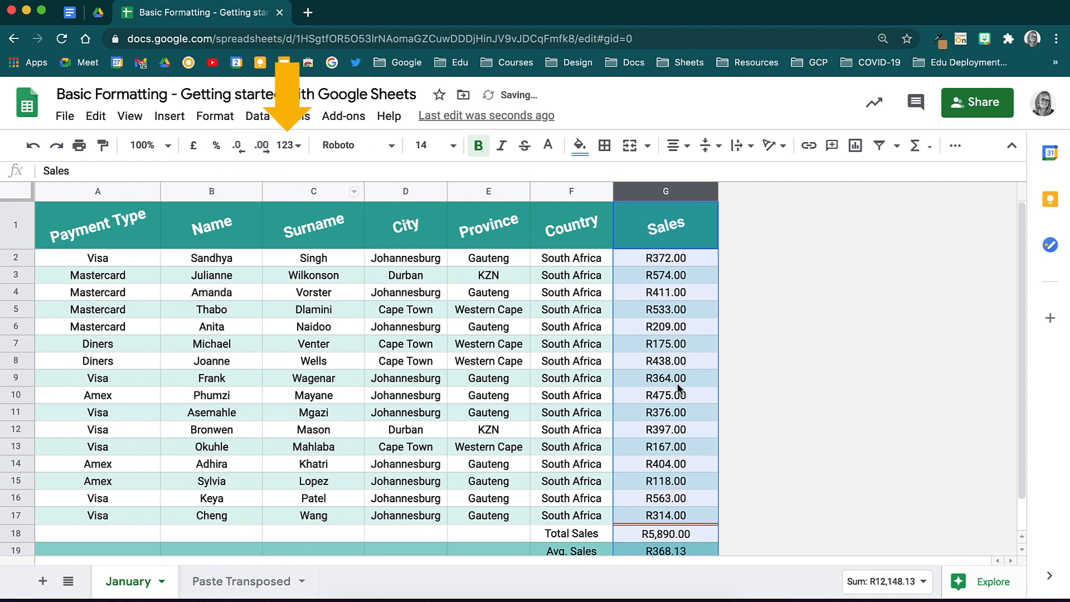
left_click(298, 146)
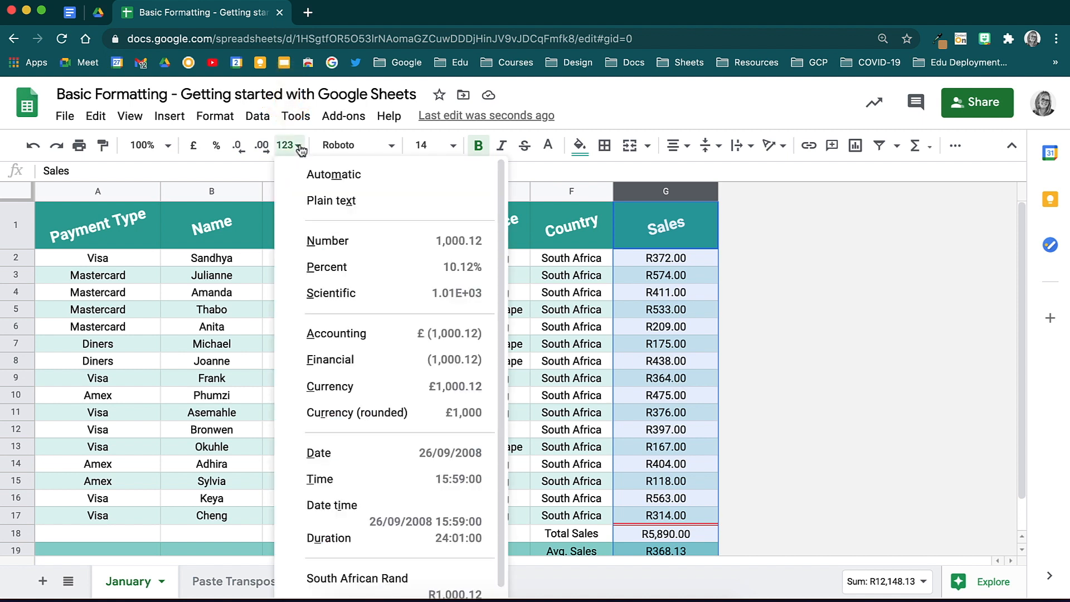
left_click(606, 258)
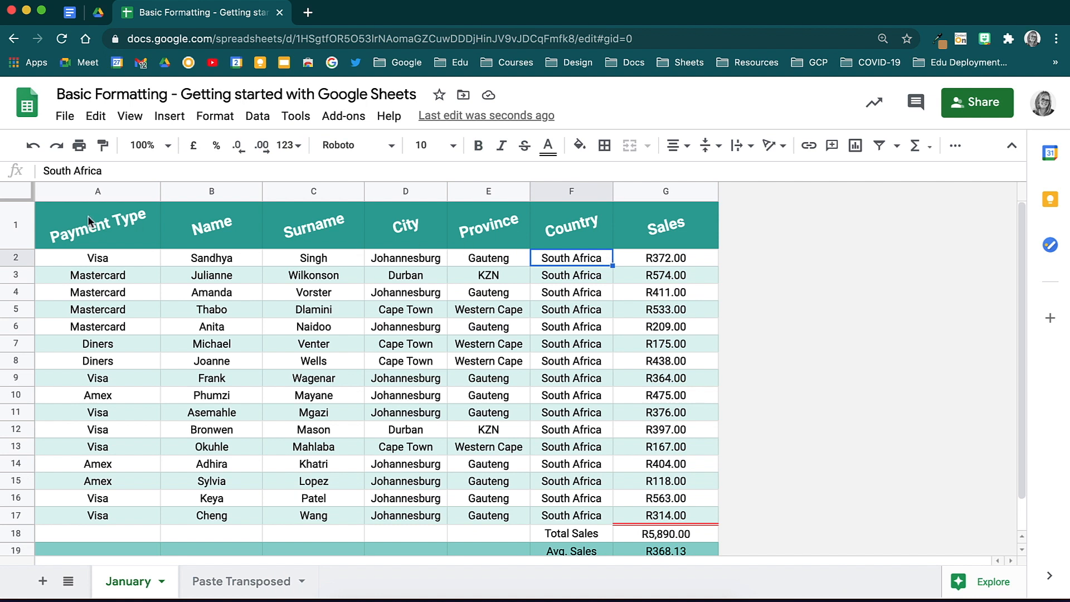
Copy the January table from the header through the Total Sales row (A1:G18) and paste it transposed at A1 of the Paste Transposed sheet.
left_click_drag(89, 215, 697, 546)
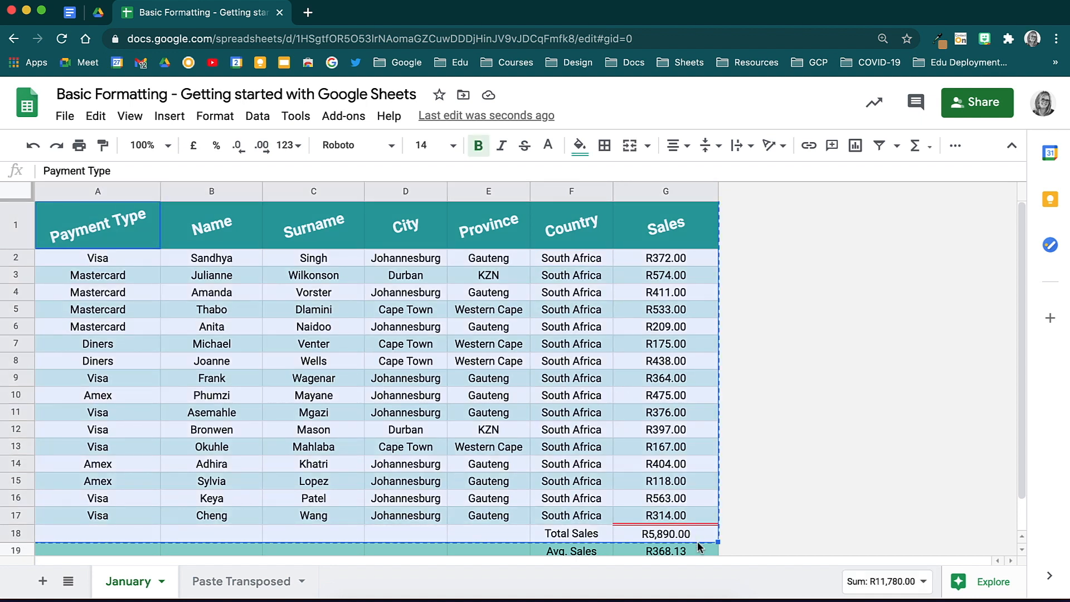
left_click(251, 583)
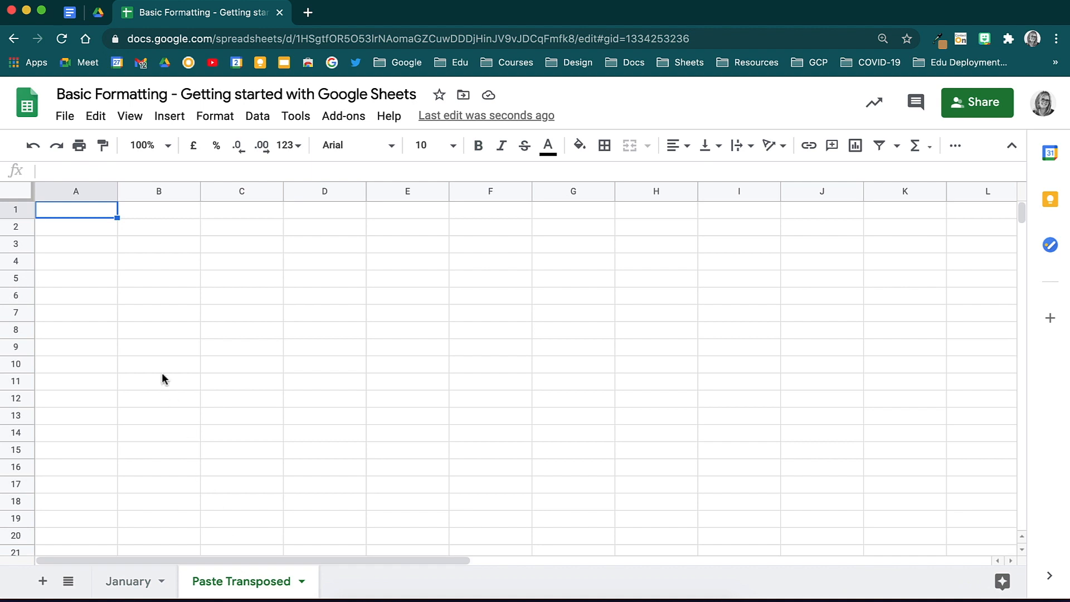
right_click(95, 210)
mouse_move(96, 213)
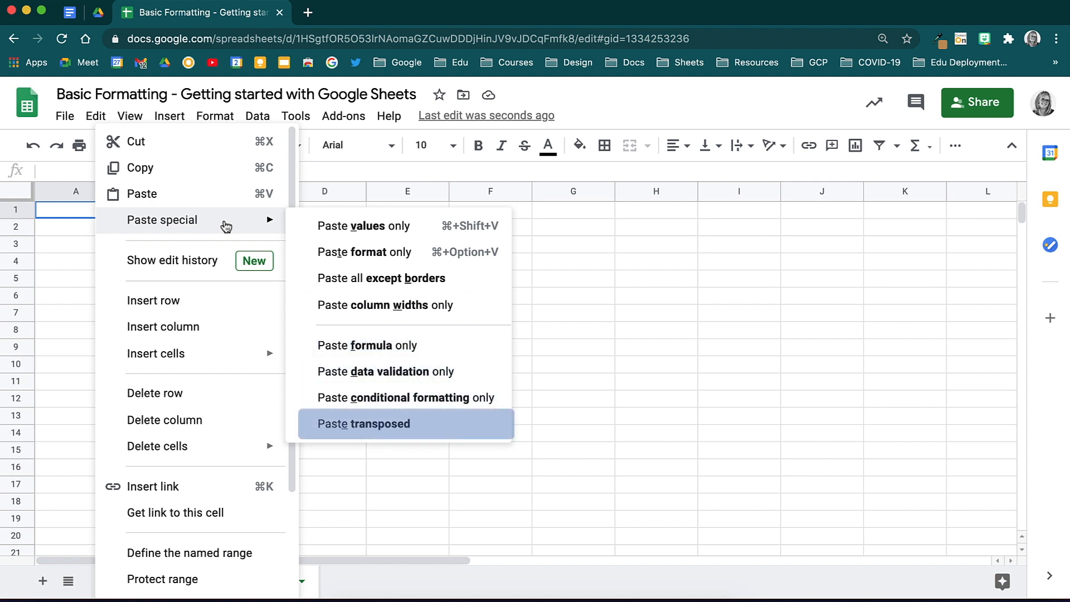
left_click(436, 429)
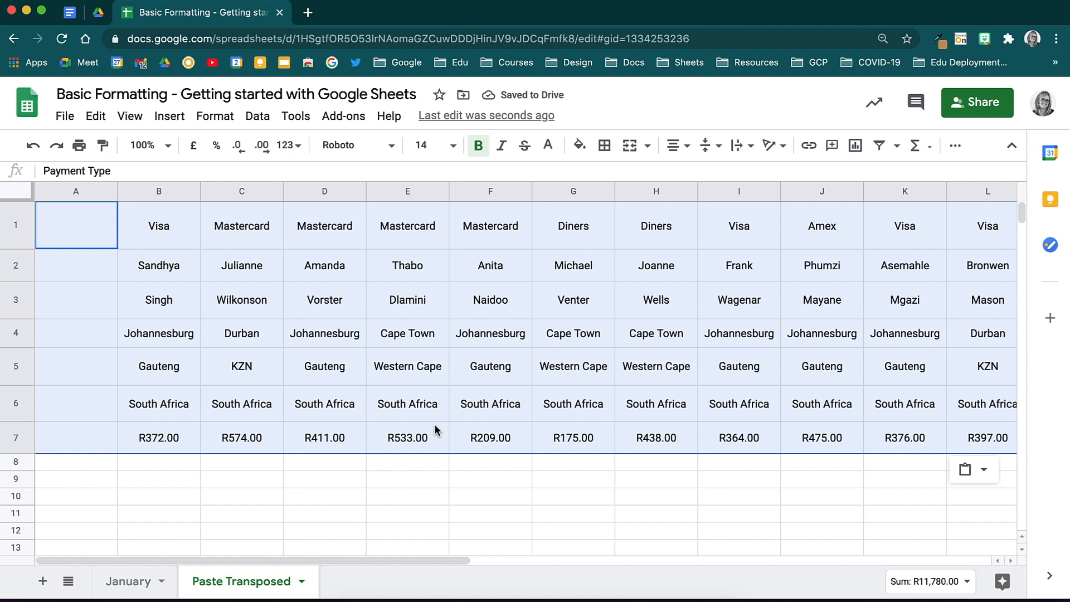
left_click(425, 486)
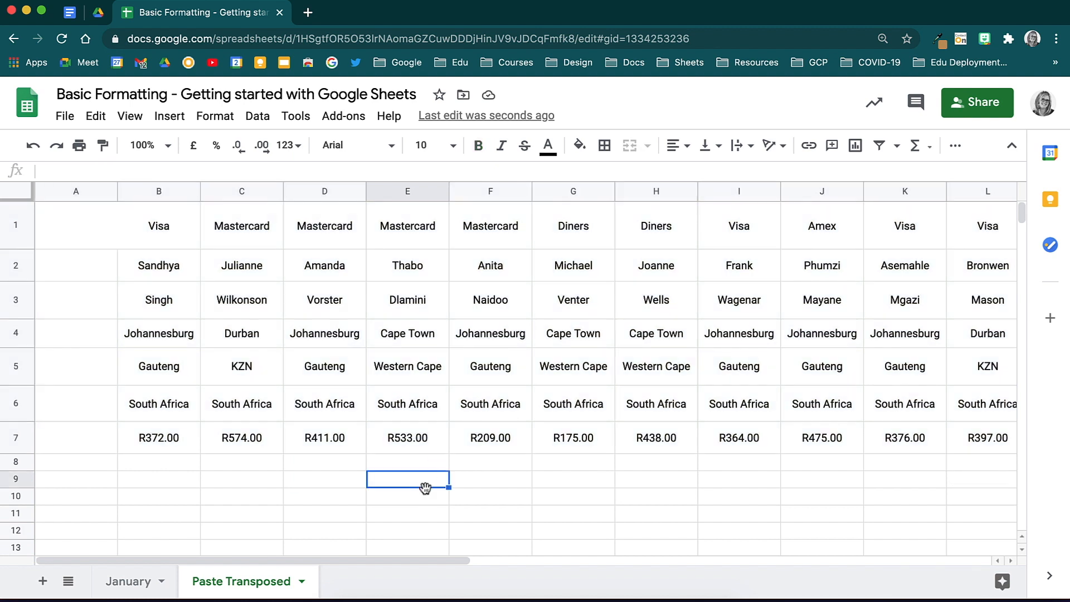